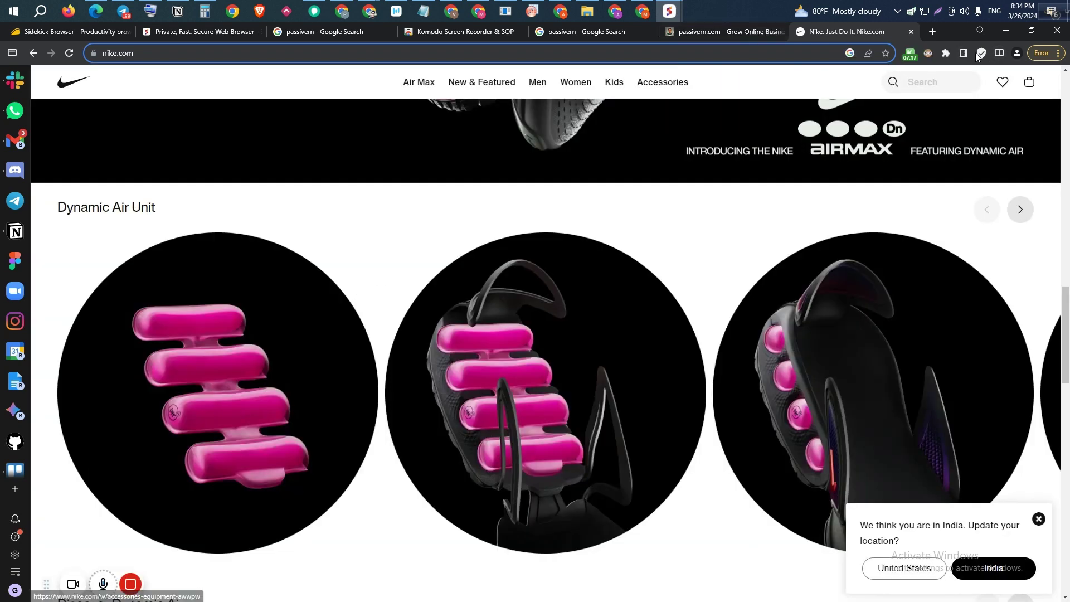
Open WhatsApp in a split view beside the Nike page and browse both panes
{"action": "left_click", "coordinate": [997, 55]}
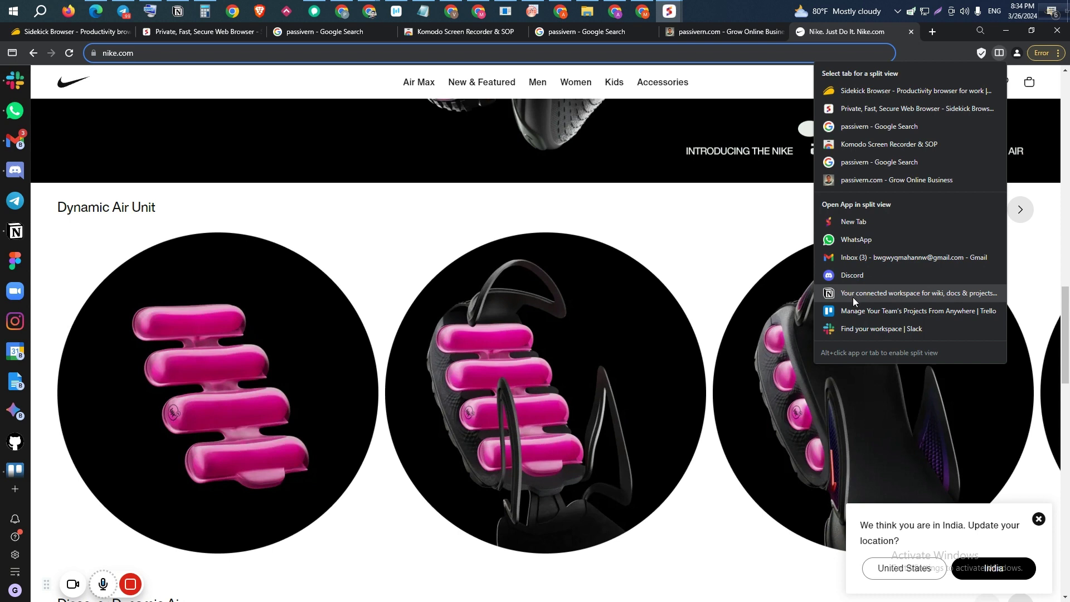
{"action": "left_click", "coordinate": [864, 246]}
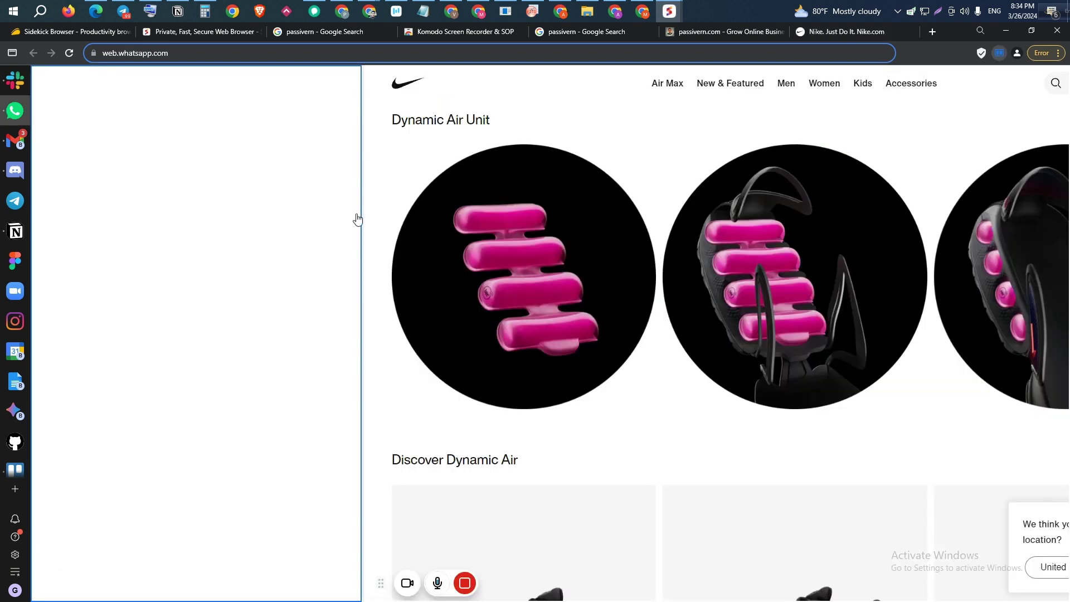
{"action": "scroll", "coordinate": [222, 363], "scroll_direction": "down", "scroll_amount": 5}
{"action": "scroll", "coordinate": [221, 362], "scroll_direction": "up", "scroll_amount": 5}
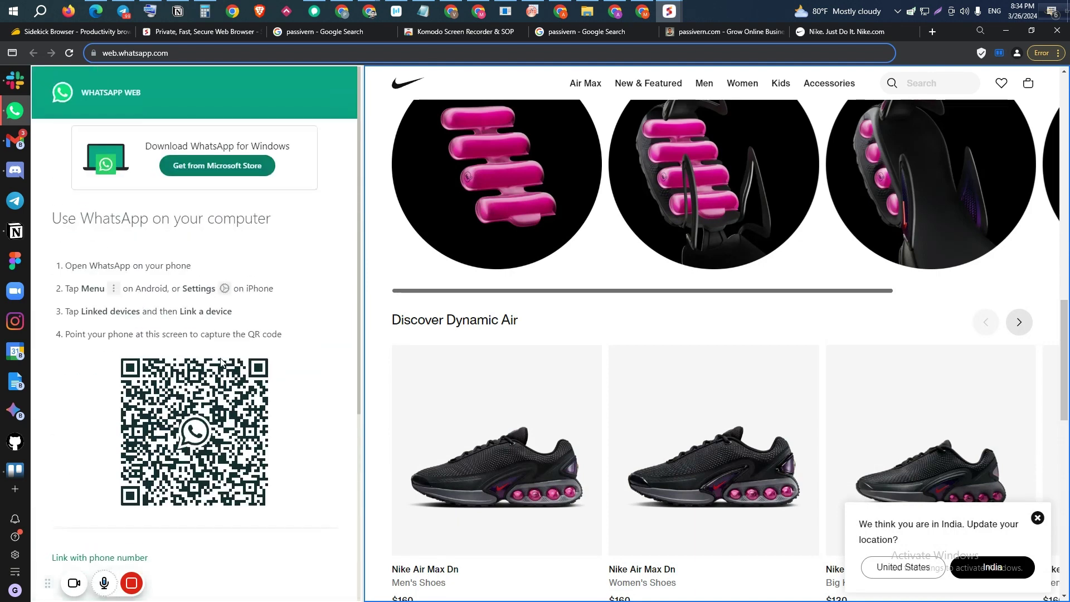
{"action": "scroll", "coordinate": [222, 351], "scroll_direction": "down", "scroll_amount": 5}
{"action": "scroll", "coordinate": [222, 351], "scroll_direction": "up", "scroll_amount": 5}
Switch the page beside WhatsApp through the passivern.com, Nike and Google Search tabs to the Komodo Screen Recorder & SOP page
{"action": "left_click", "coordinate": [719, 32]}
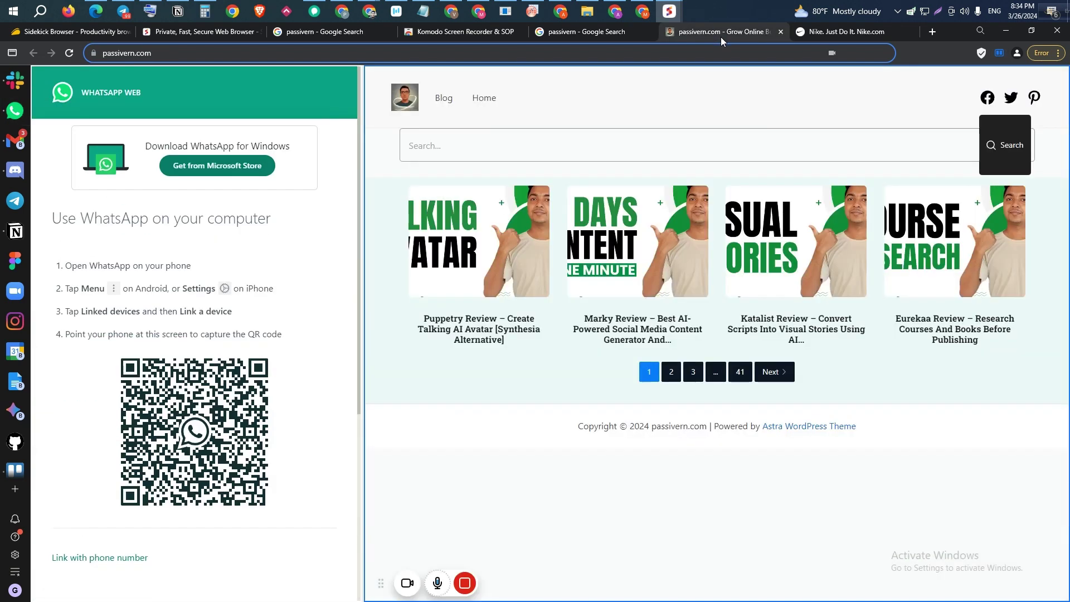
{"action": "left_click", "coordinate": [828, 31]}
{"action": "left_click", "coordinate": [586, 32]}
{"action": "left_click", "coordinate": [455, 31]}
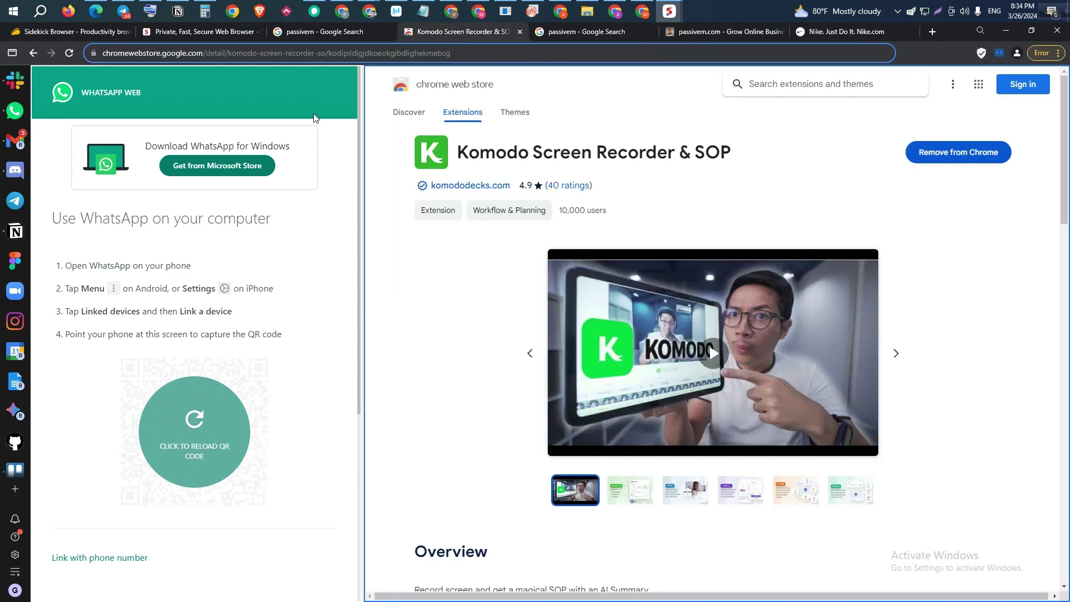
Reload the WhatsApp QR code and narrow the WhatsApp pane to about a quarter of the window
{"action": "left_click", "coordinate": [184, 386]}
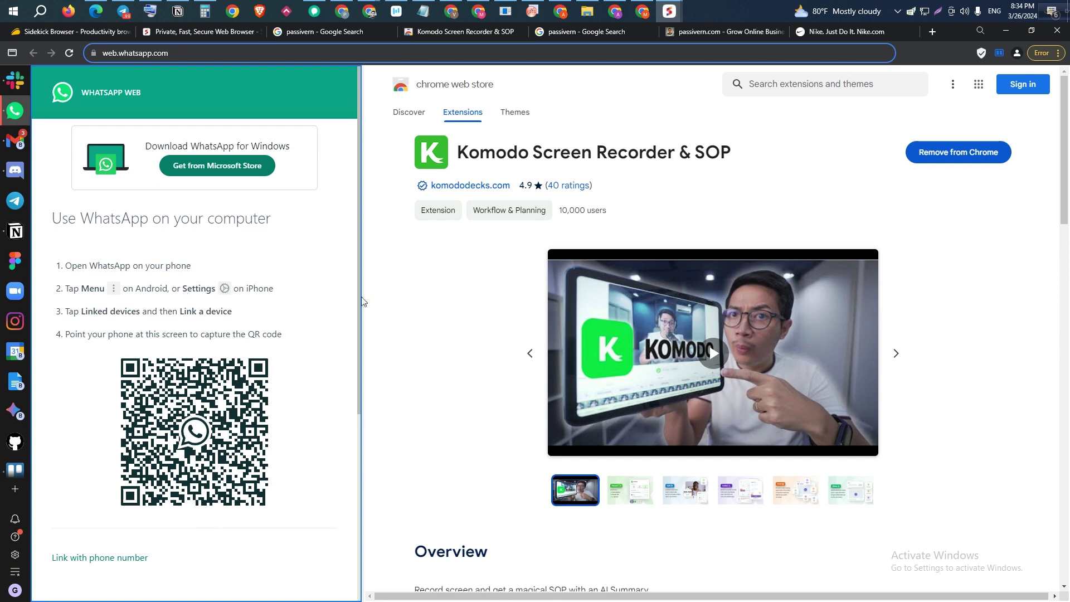
{"action": "left_click_drag", "start_coordinate": [349, 300], "coordinate": [123, 292]}
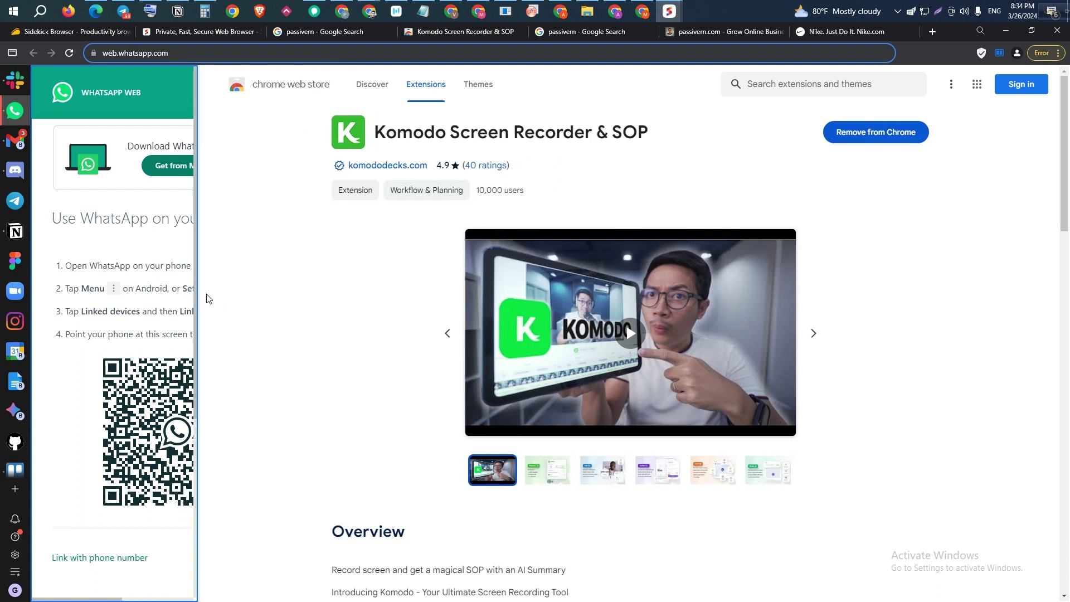
{"action": "left_click_drag", "start_coordinate": [197, 293], "coordinate": [306, 299]}
{"action": "scroll", "coordinate": [563, 279], "scroll_direction": "down", "scroll_amount": 20}
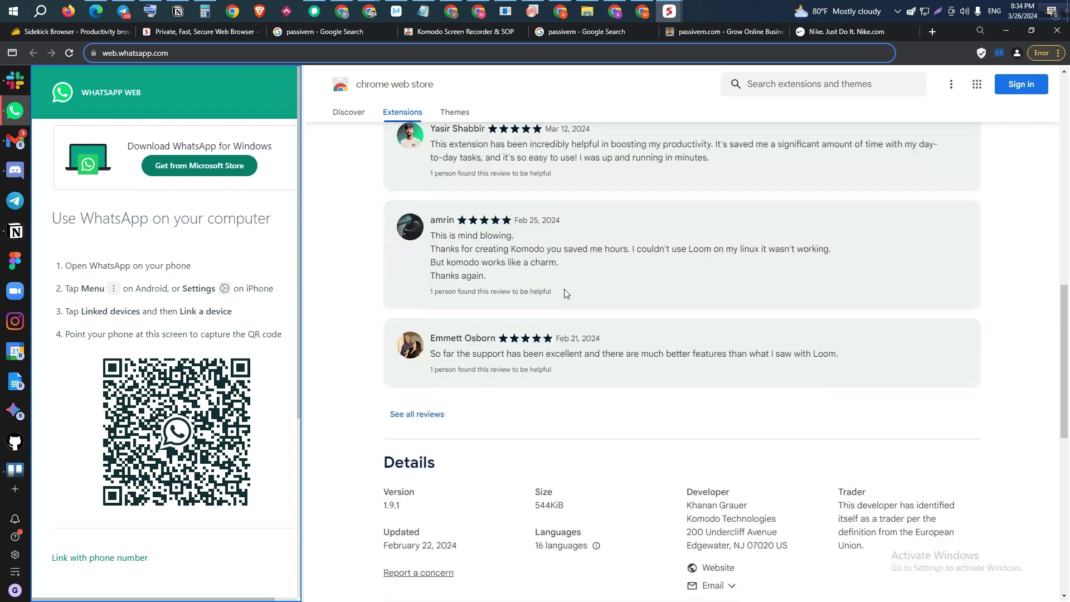
{"action": "scroll", "coordinate": [566, 295], "scroll_direction": "up", "scroll_amount": 5}
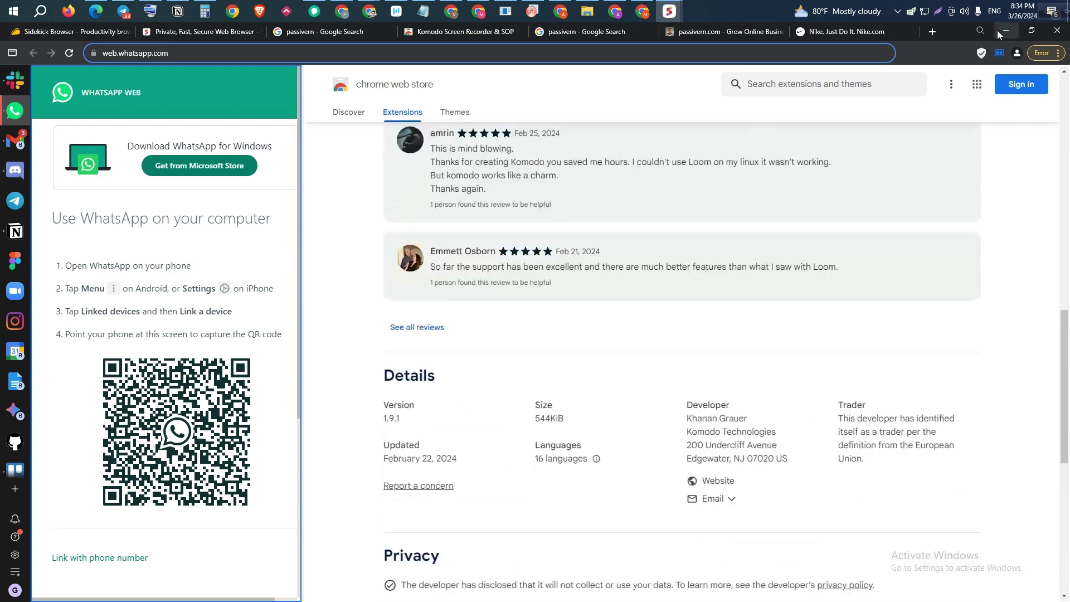
Search for "grammarly extension" from a new tab beside the WhatsApp pane
{"action": "left_click", "coordinate": [932, 31]}
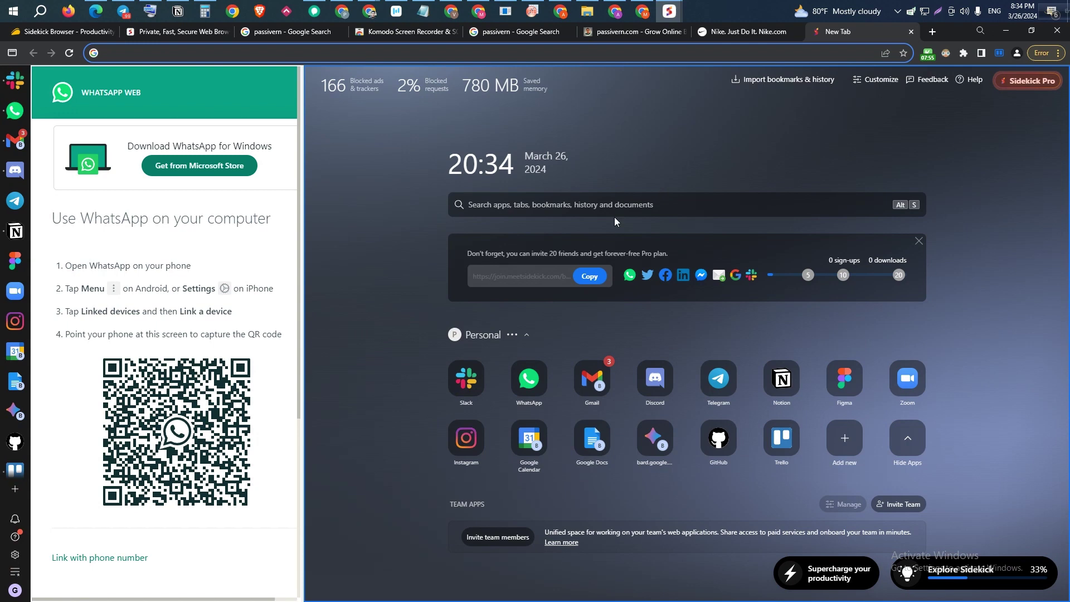
{"action": "left_click", "coordinate": [681, 205]}
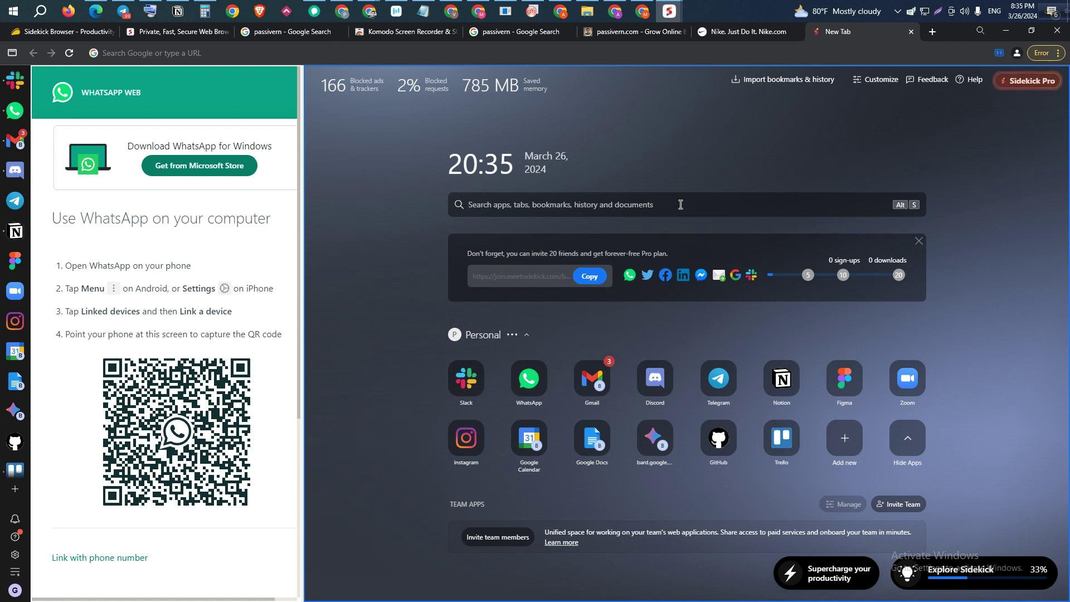
{"action": "type", "text": "grammar"}
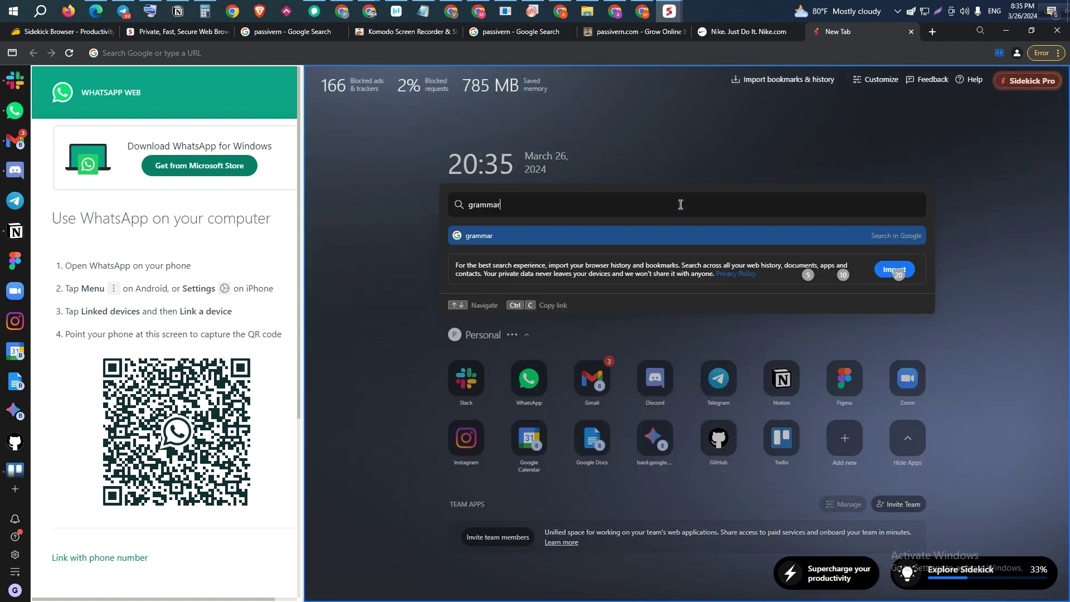
{"action": "type", "text": "ly extension"}
{"action": "key", "text": "Return"}
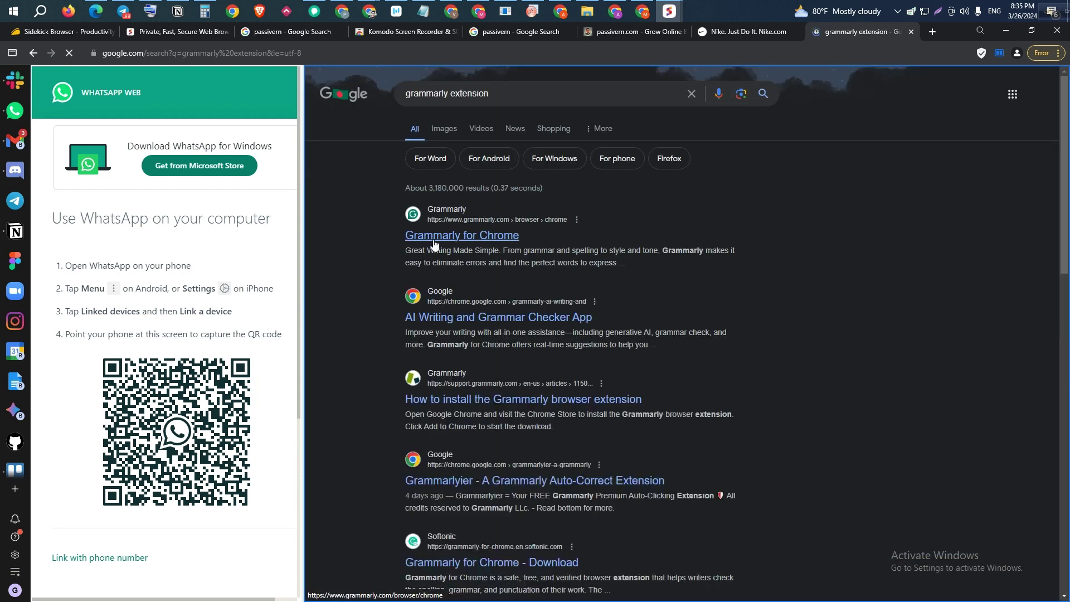
Open the AI Writing and Grammar Checker App result and add the Grammarly extension to the browser
{"action": "left_click", "coordinate": [459, 323]}
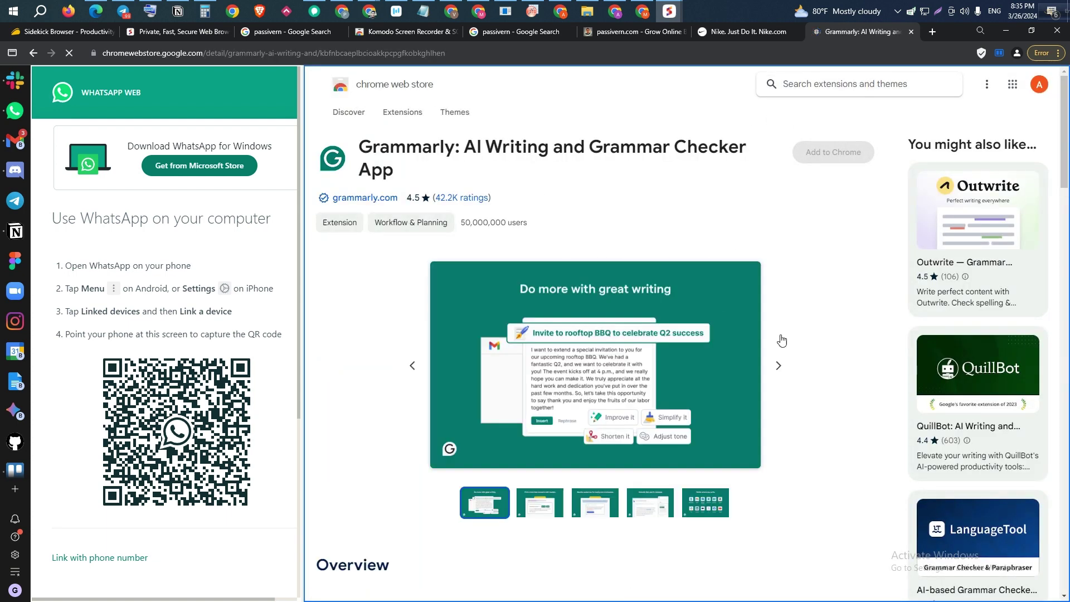
{"action": "left_click", "coordinate": [813, 159]}
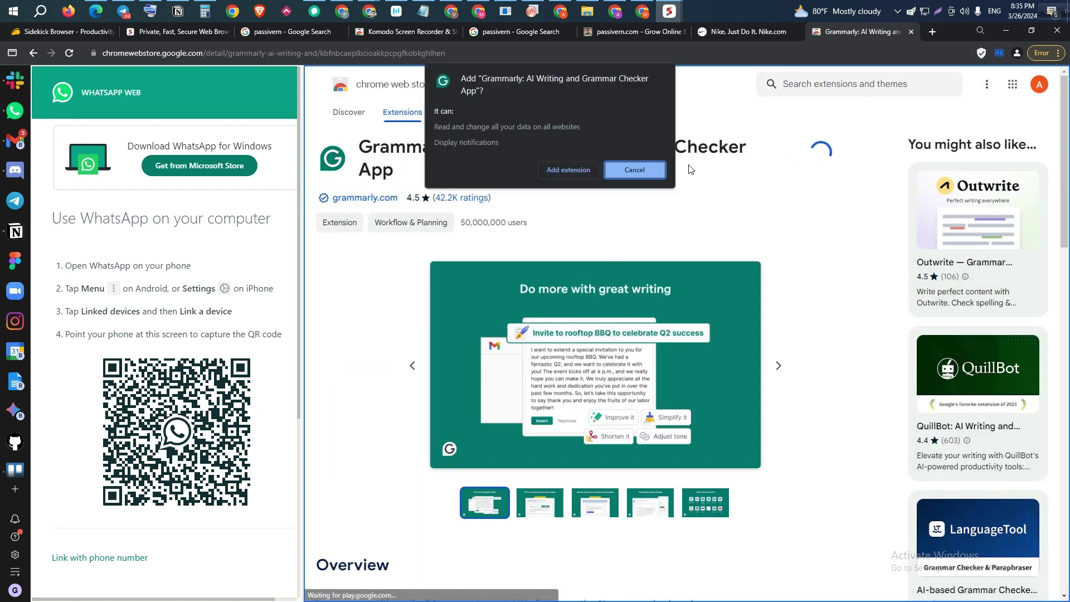
{"action": "left_click", "coordinate": [583, 168]}
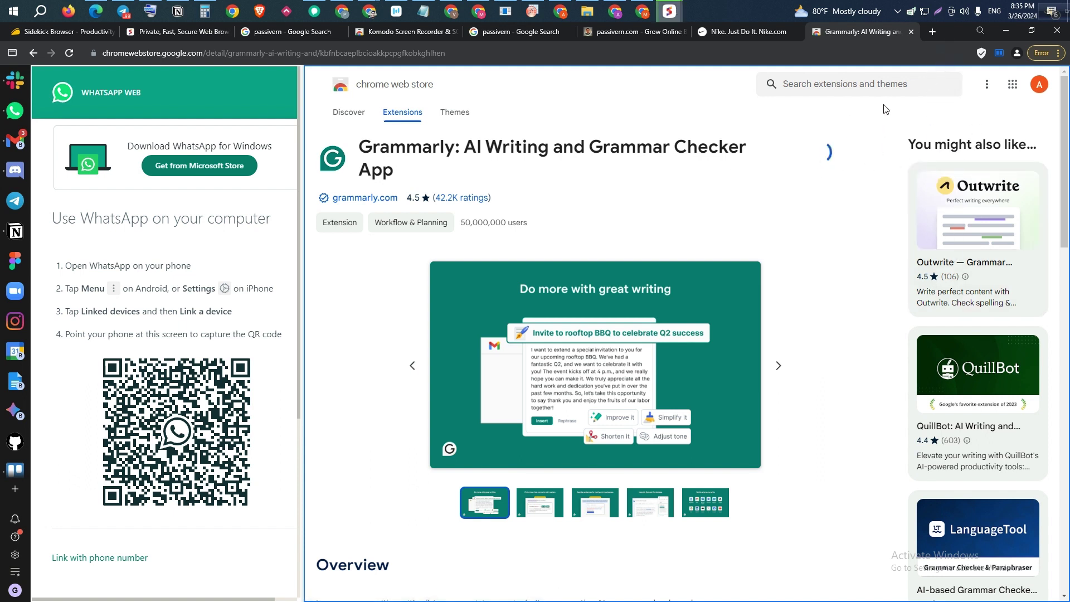
Pin the tabExtend extension and close the extensions list
{"action": "left_click", "coordinate": [948, 52]}
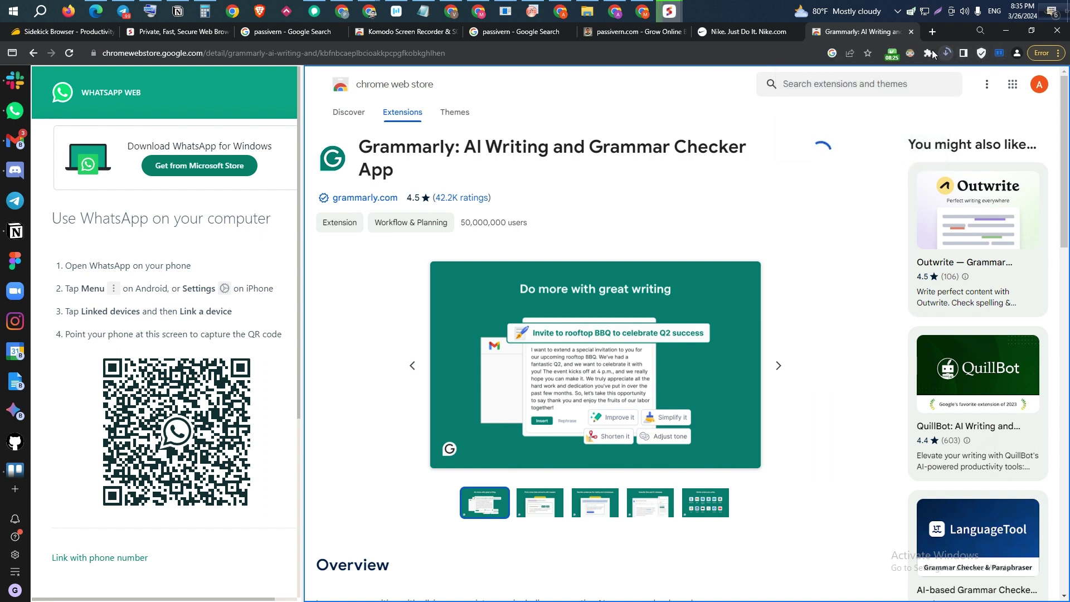
{"action": "left_click", "coordinate": [929, 53]}
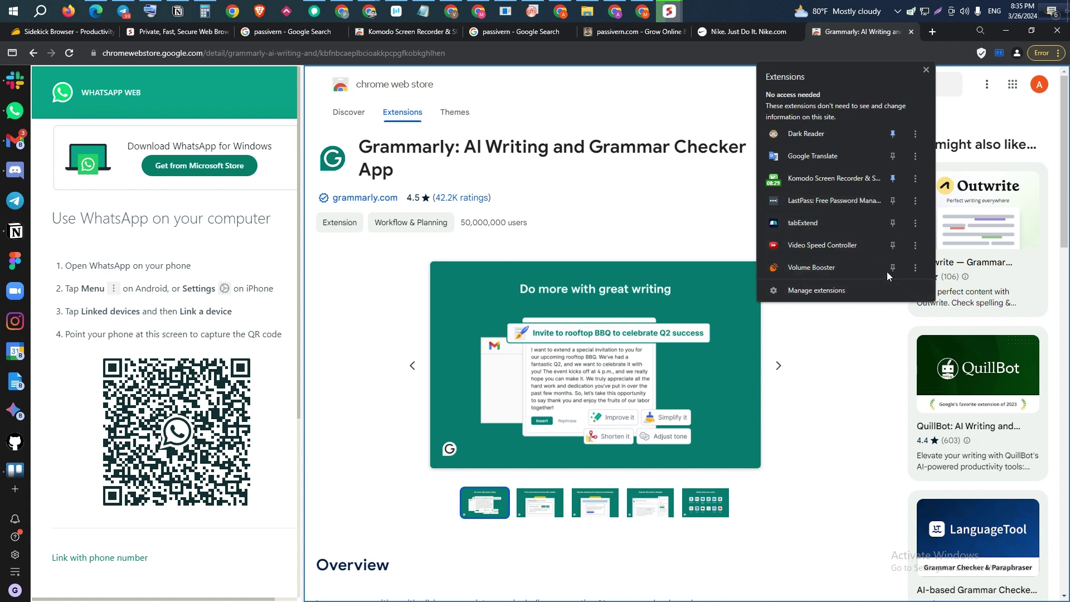
{"action": "left_click", "coordinate": [891, 231]}
{"action": "left_click", "coordinate": [876, 355]}
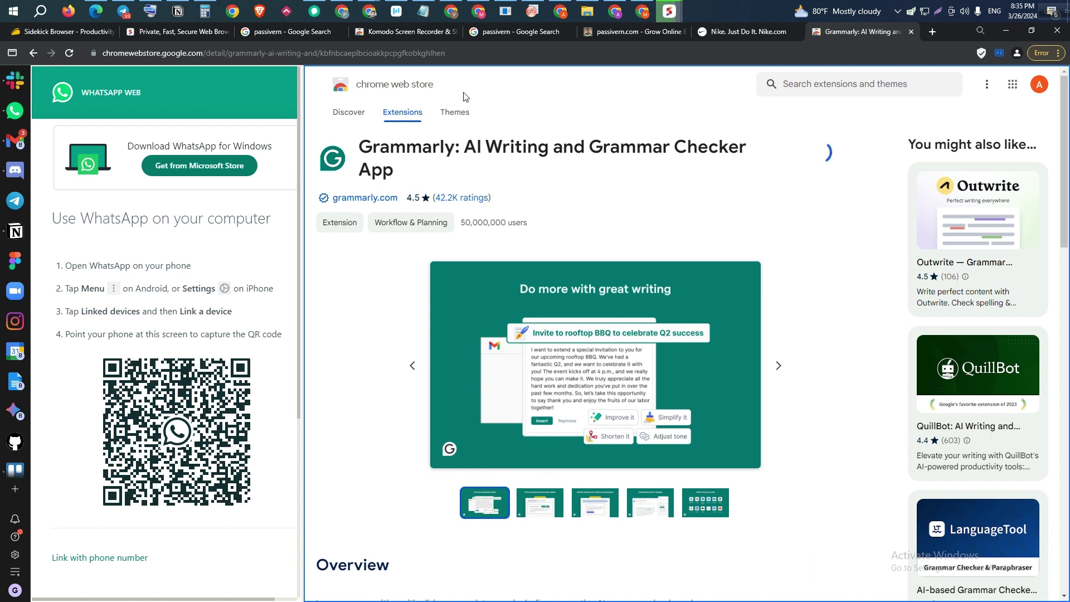
Switch to the Nike page and on to the new tab page, and turn off the split view
{"action": "left_click", "coordinate": [782, 30]}
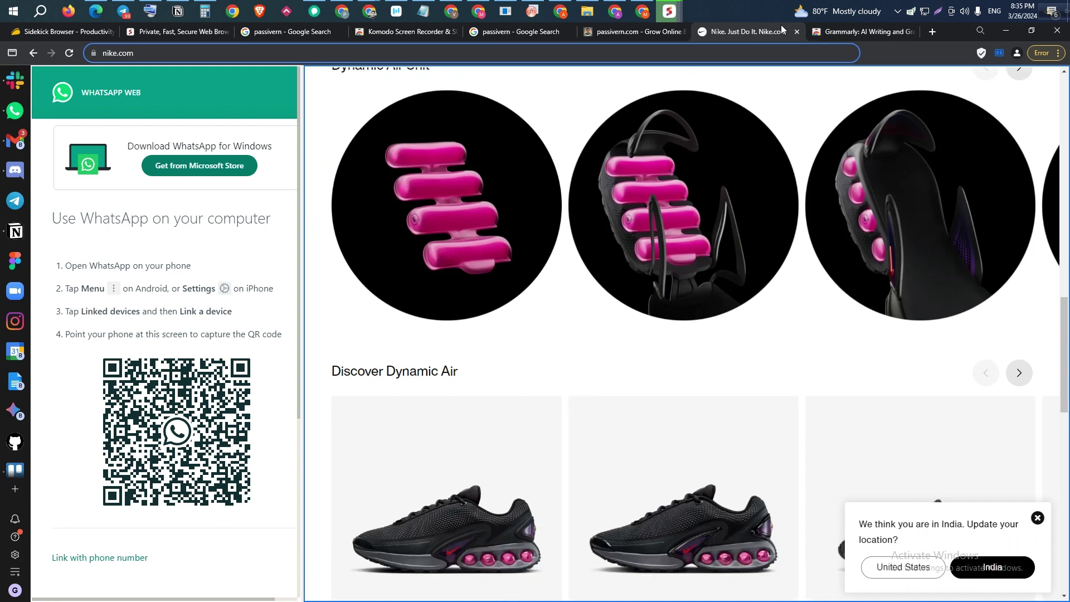
{"action": "mouse_move", "coordinate": [377, 583]}
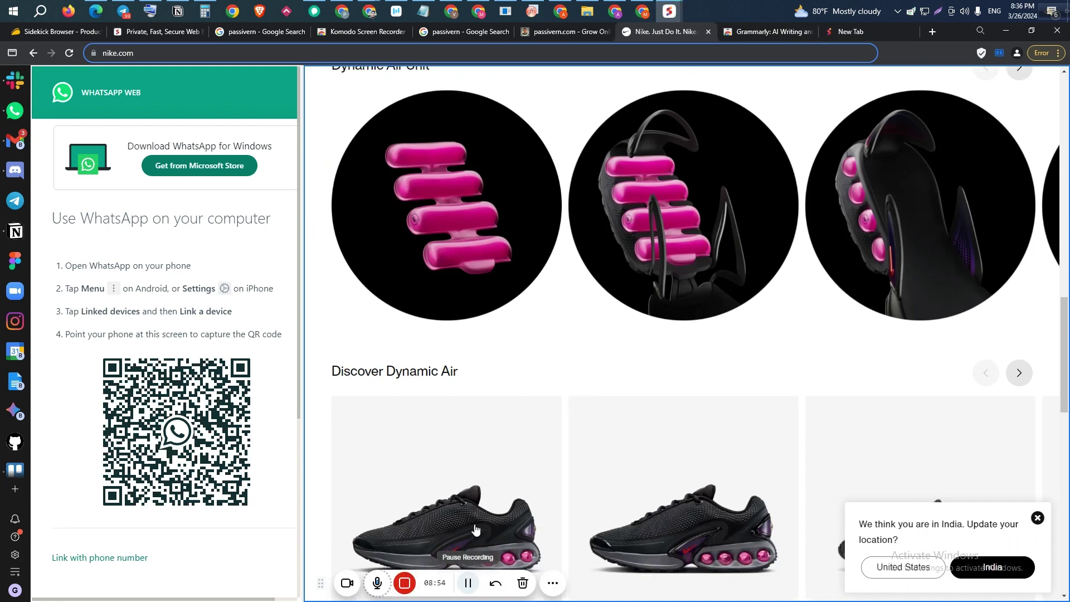
{"action": "left_click", "coordinate": [872, 30]}
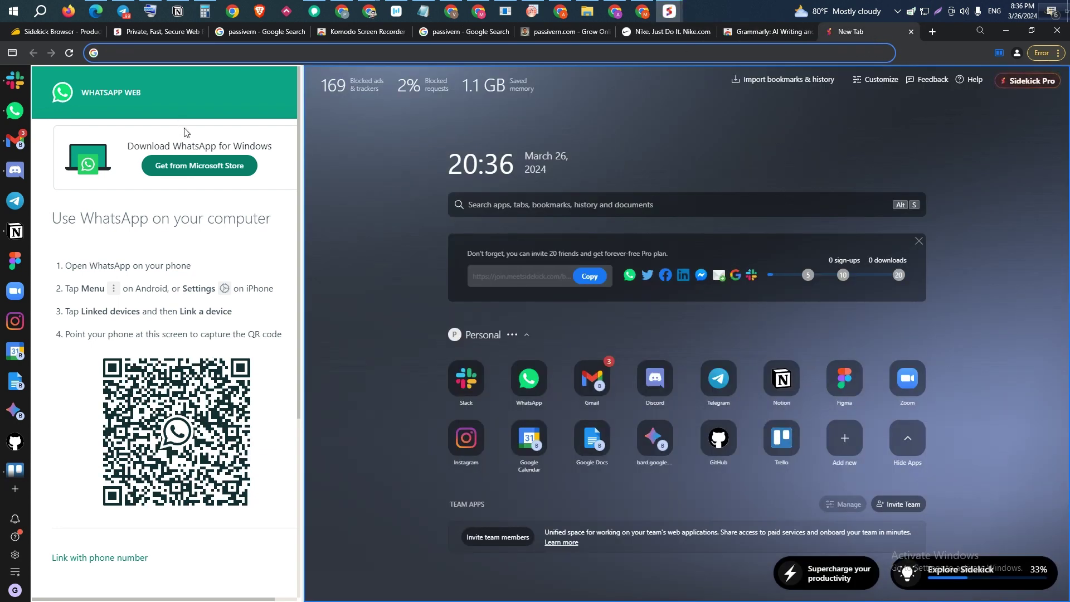
{"action": "left_click", "coordinate": [997, 54]}
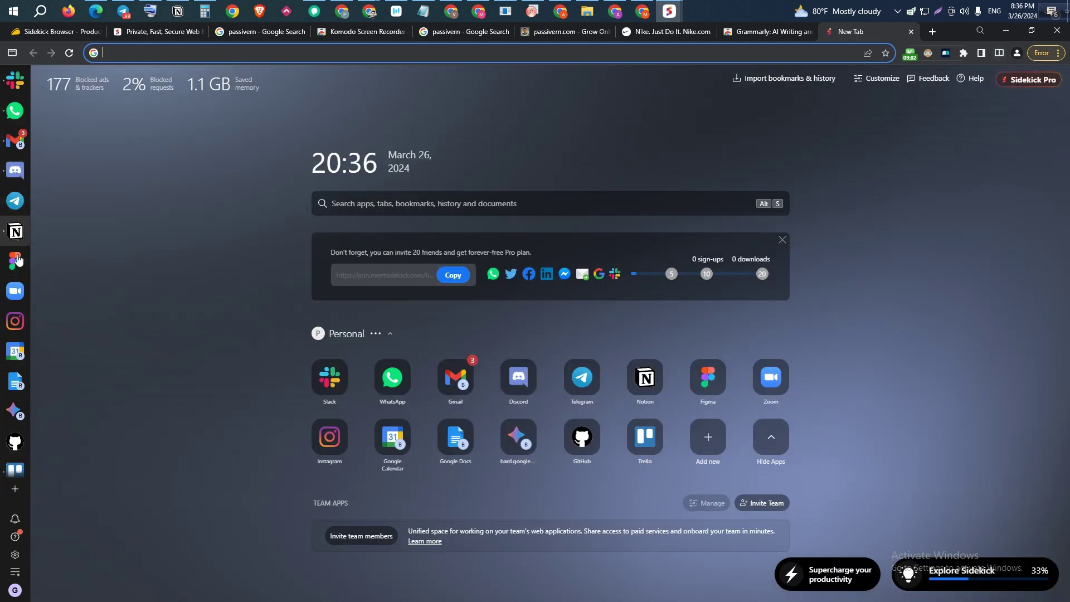
Look through the sidebar's apps, opening Telegram, Gmail and Discord and returning to Telegram
{"action": "scroll", "coordinate": [16, 362], "scroll_direction": "down", "scroll_amount": 1}
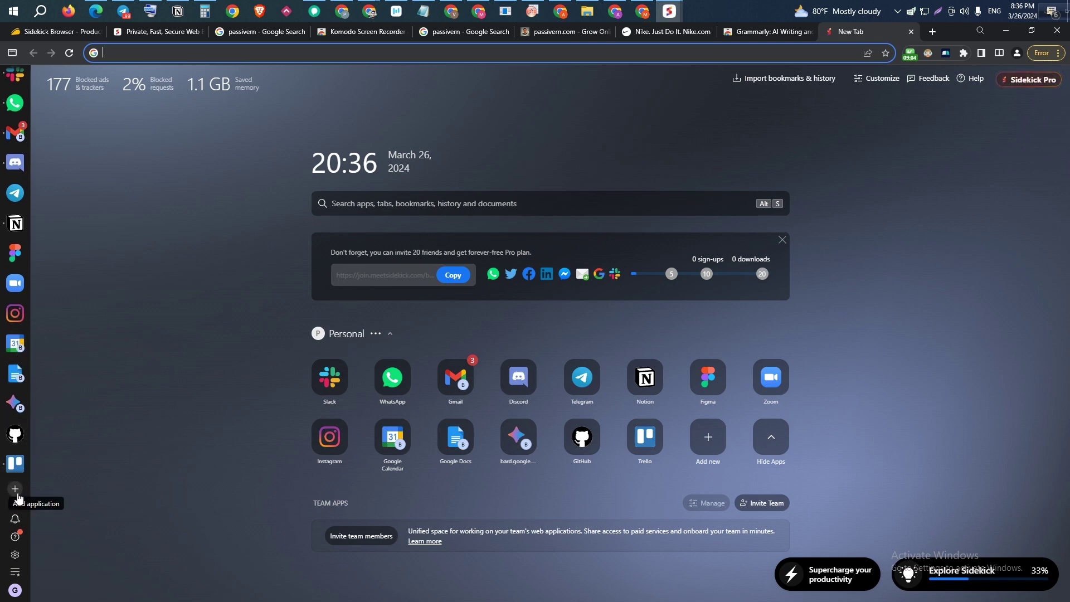
{"action": "scroll", "coordinate": [8, 173], "scroll_direction": "up", "scroll_amount": 1}
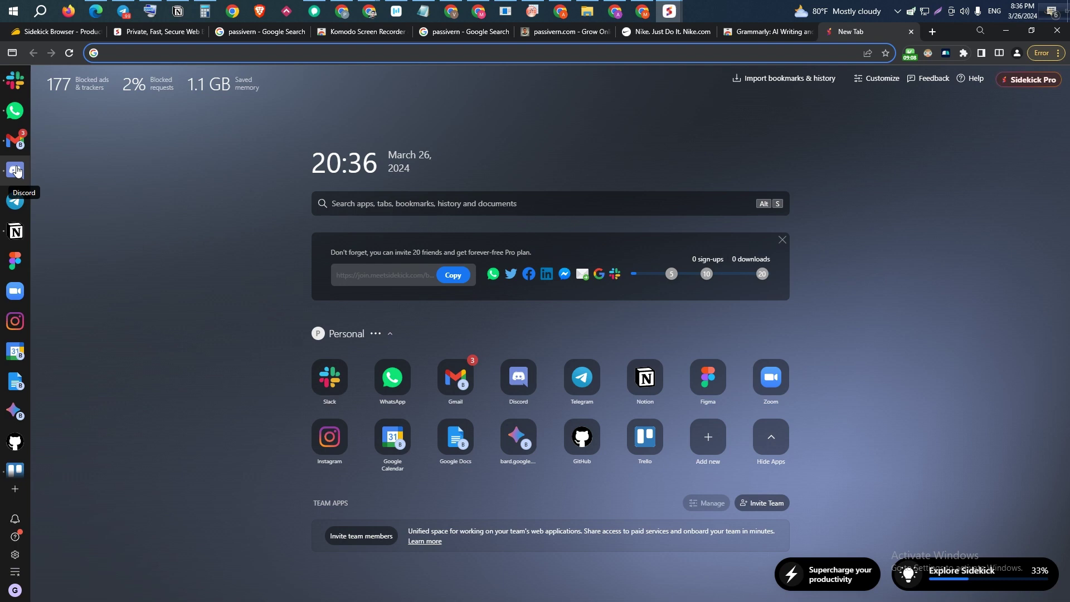
{"action": "left_click", "coordinate": [15, 233]}
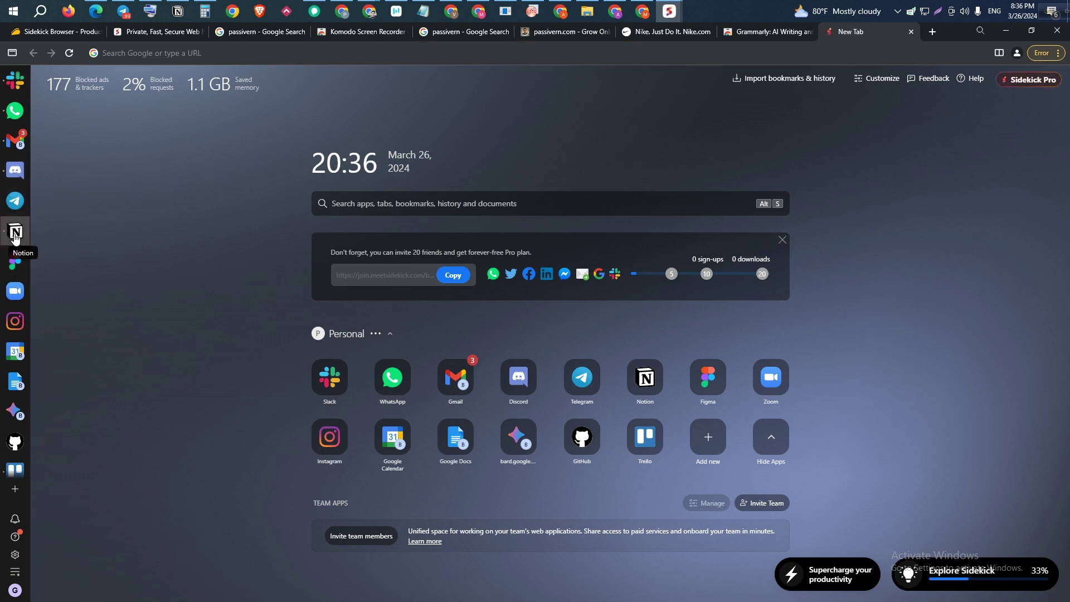
{"action": "left_click", "coordinate": [17, 200]}
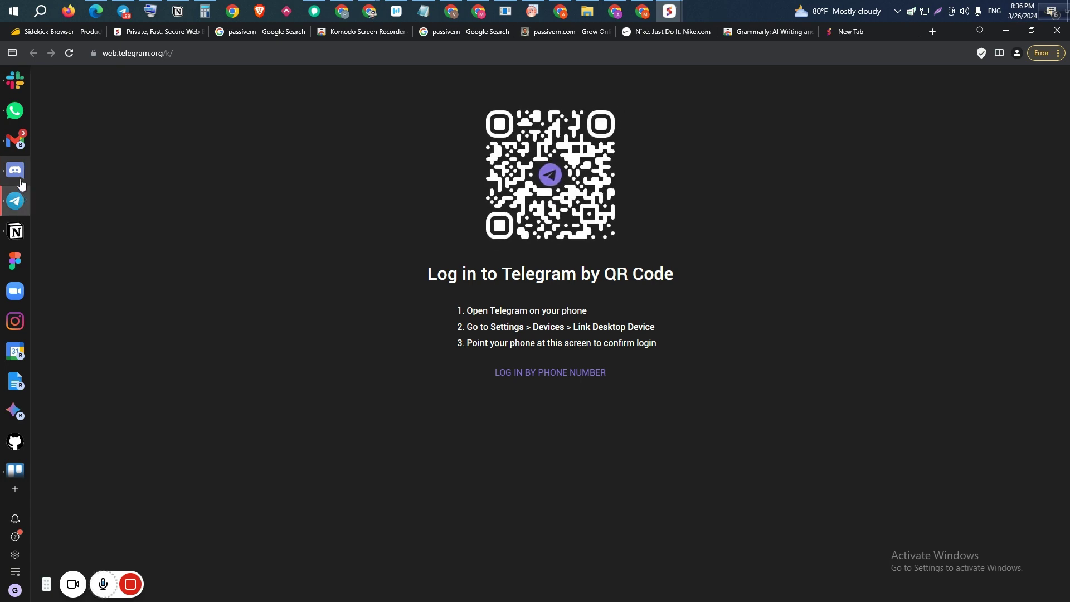
{"action": "left_click", "coordinate": [21, 183]}
{"action": "left_click", "coordinate": [15, 140]}
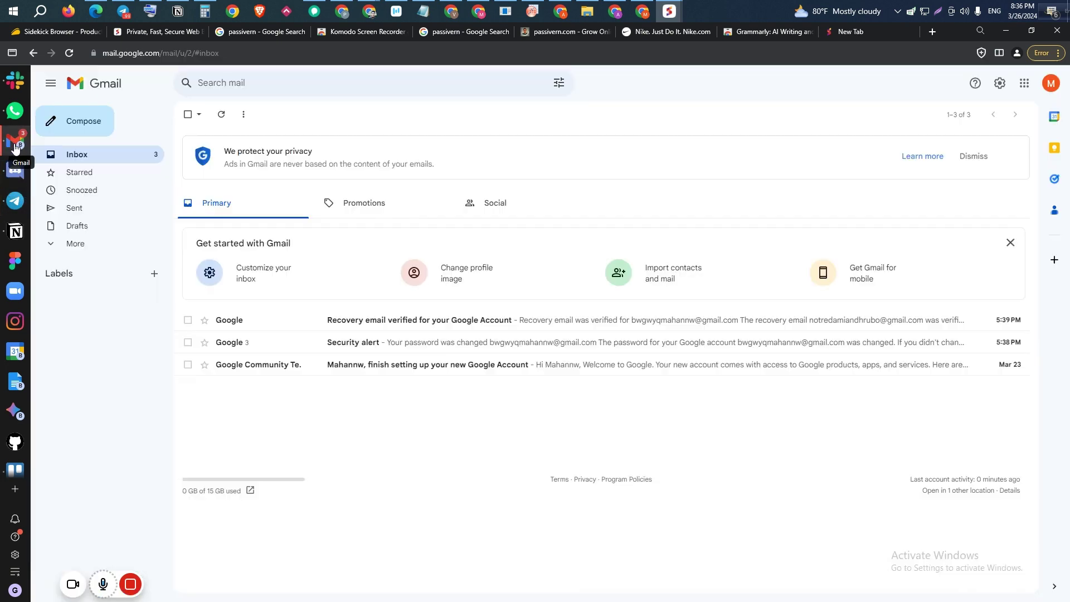
{"action": "left_click", "coordinate": [20, 176]}
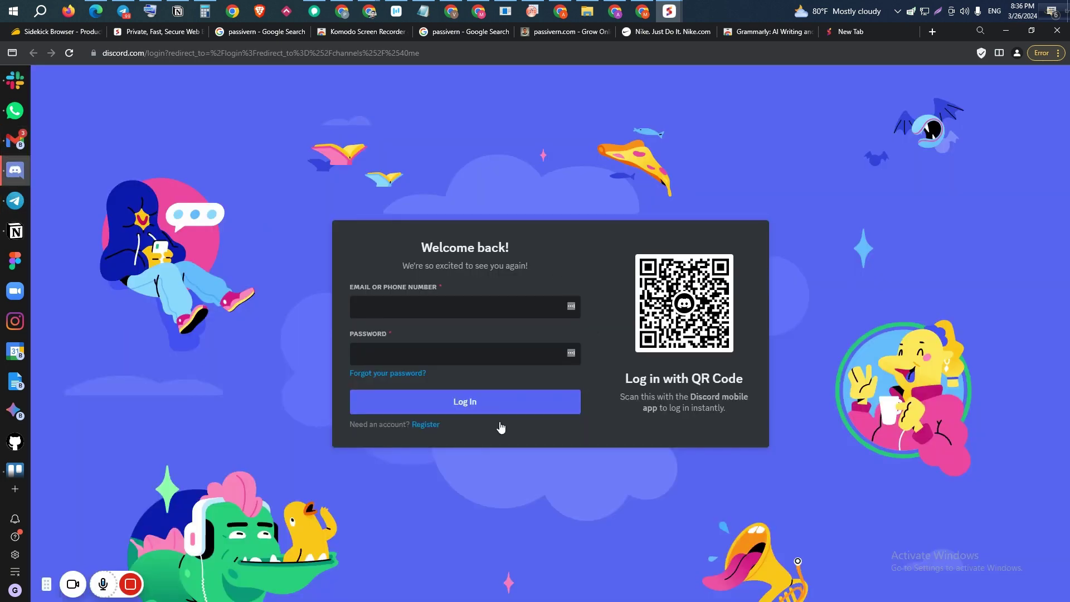
{"action": "left_click", "coordinate": [16, 200]}
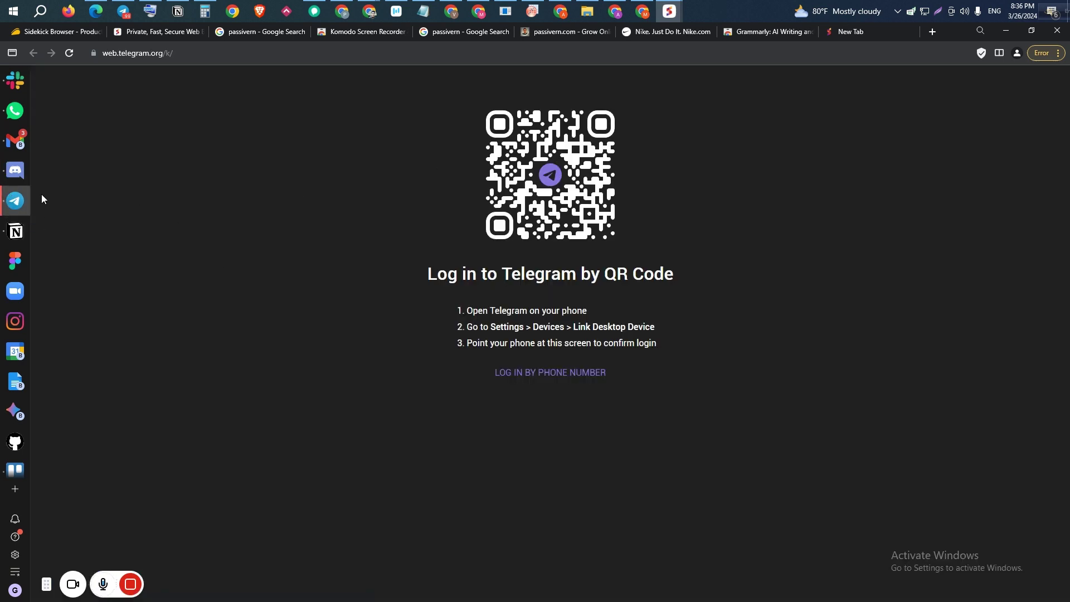
Open the sidebar's Notion, Figma, Zoom and Instagram apps one after another
{"action": "left_click", "coordinate": [21, 233]}
{"action": "left_click", "coordinate": [17, 261]}
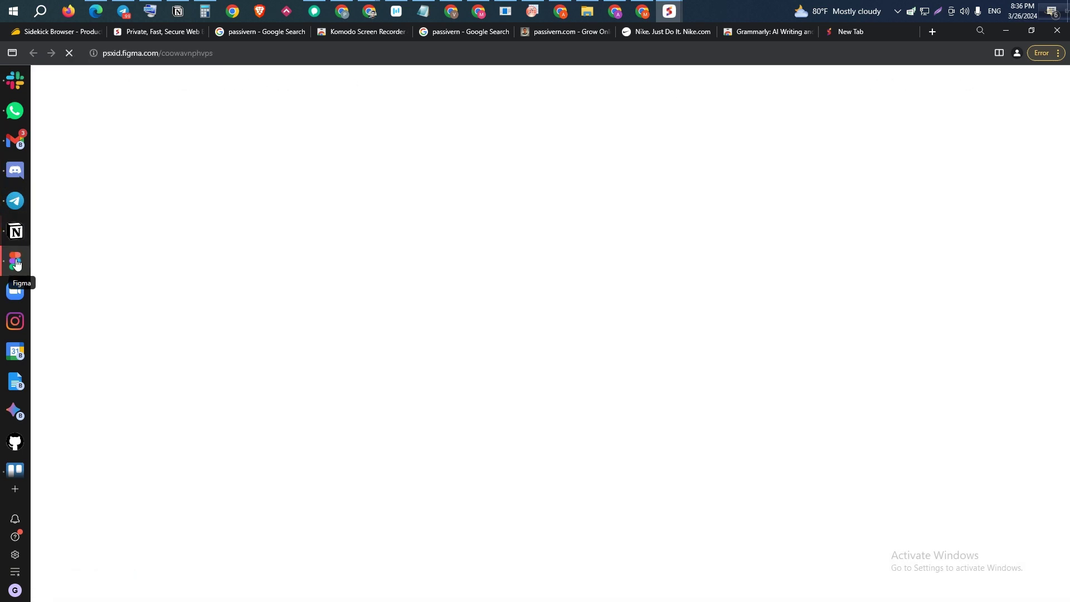
{"action": "left_click", "coordinate": [19, 295]}
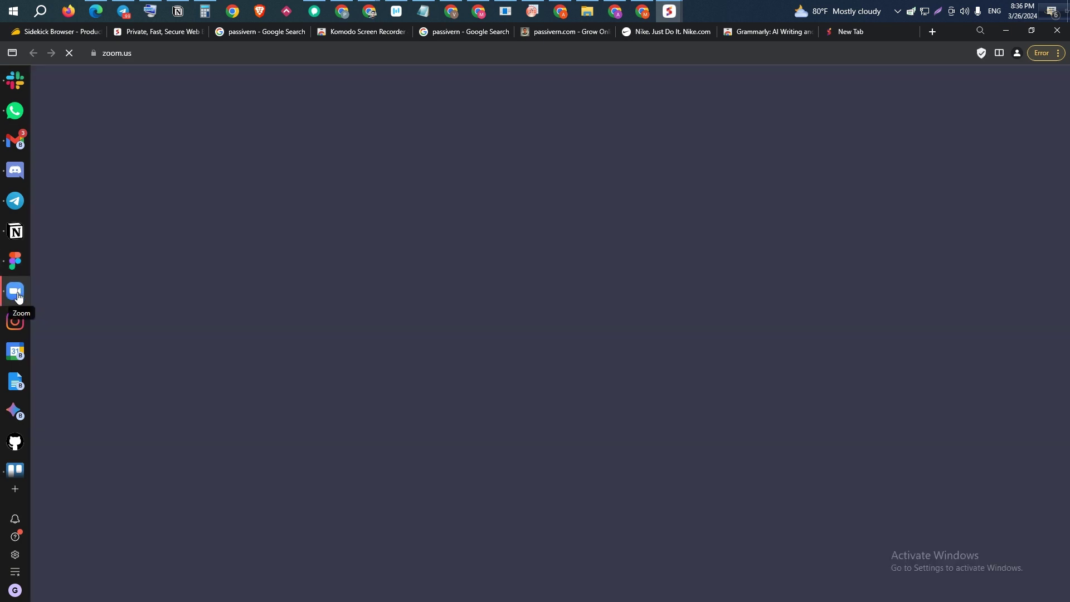
{"action": "left_click", "coordinate": [22, 323]}
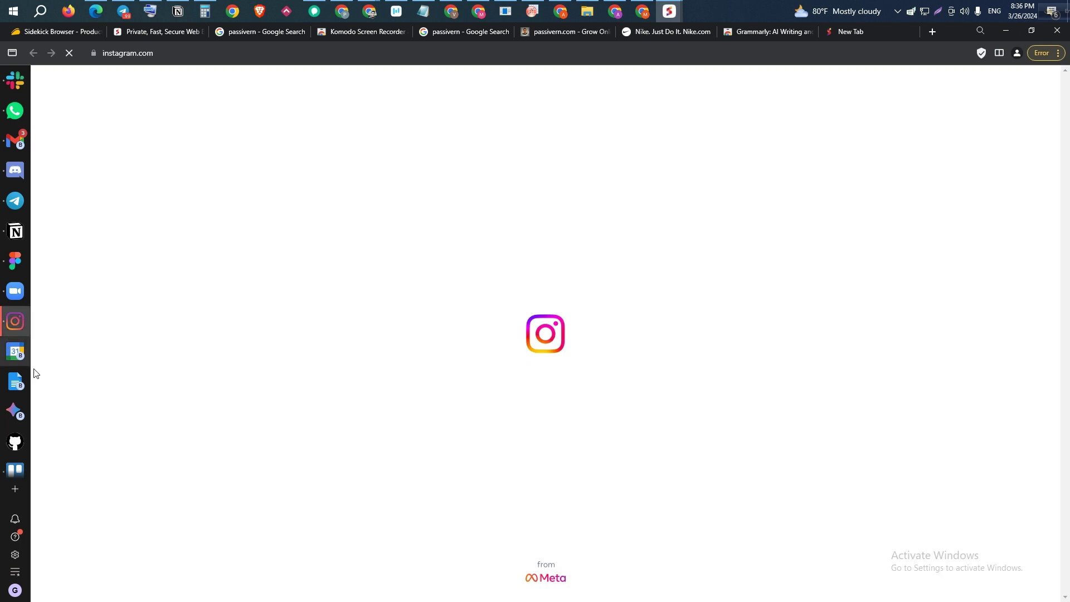
Look through the app catalogue for the sidebar, the options for adding apps from open tabs, and the custom app form
{"action": "left_click", "coordinate": [17, 491]}
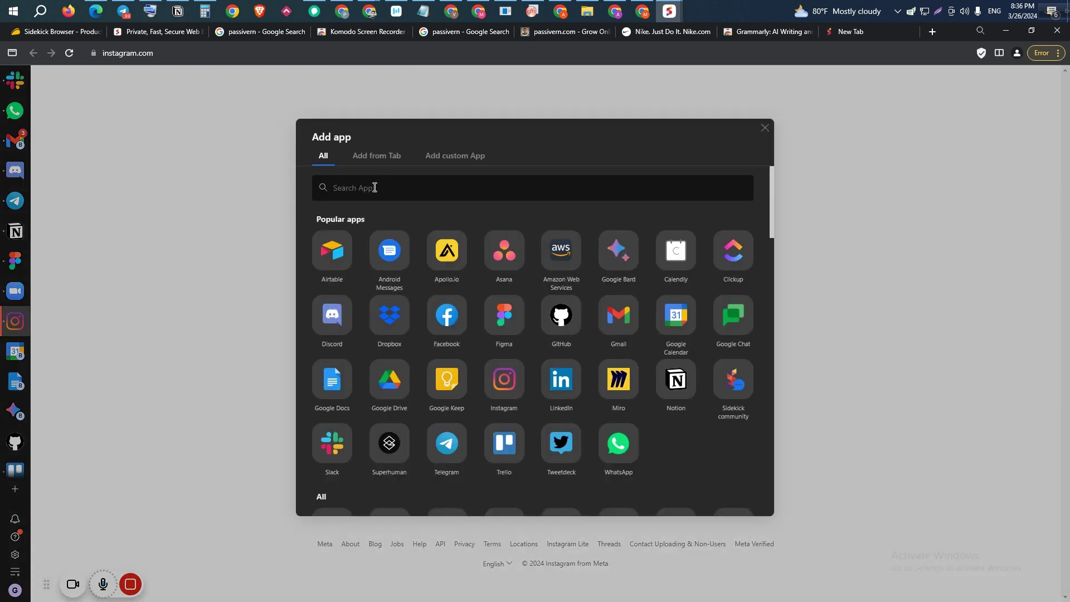
{"action": "scroll", "coordinate": [464, 338], "scroll_direction": "down", "scroll_amount": 6}
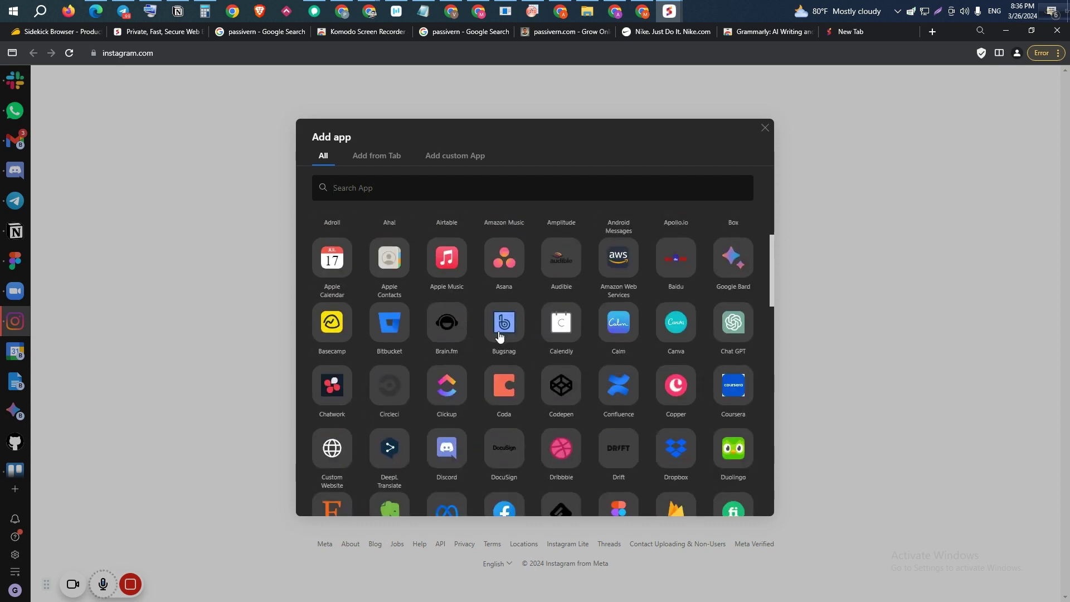
{"action": "scroll", "coordinate": [447, 266], "scroll_direction": "up", "scroll_amount": 4}
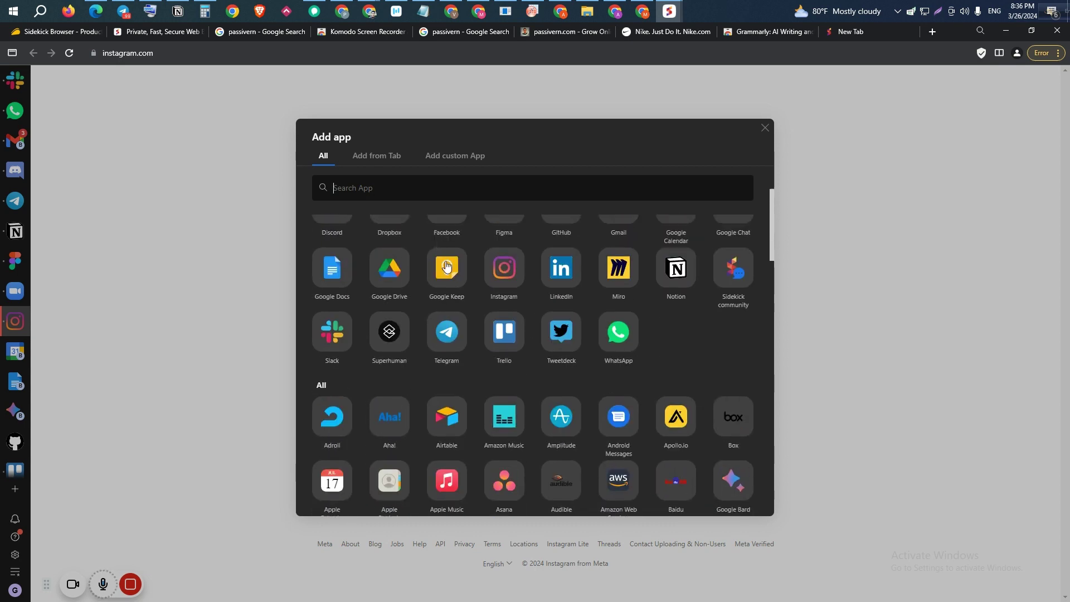
{"action": "left_click", "coordinate": [377, 157]}
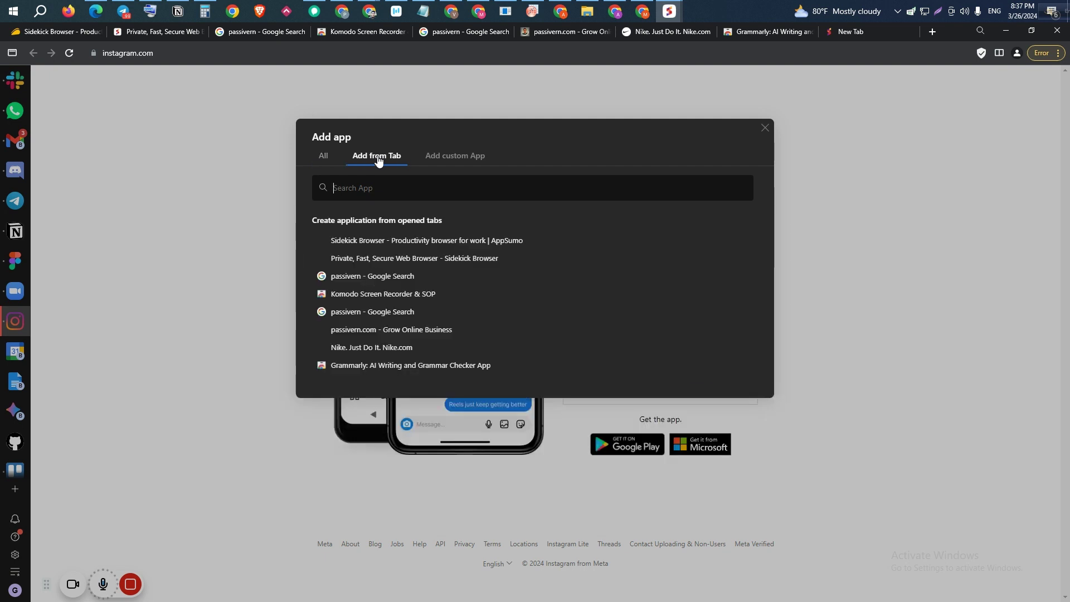
{"action": "left_click", "coordinate": [444, 162]}
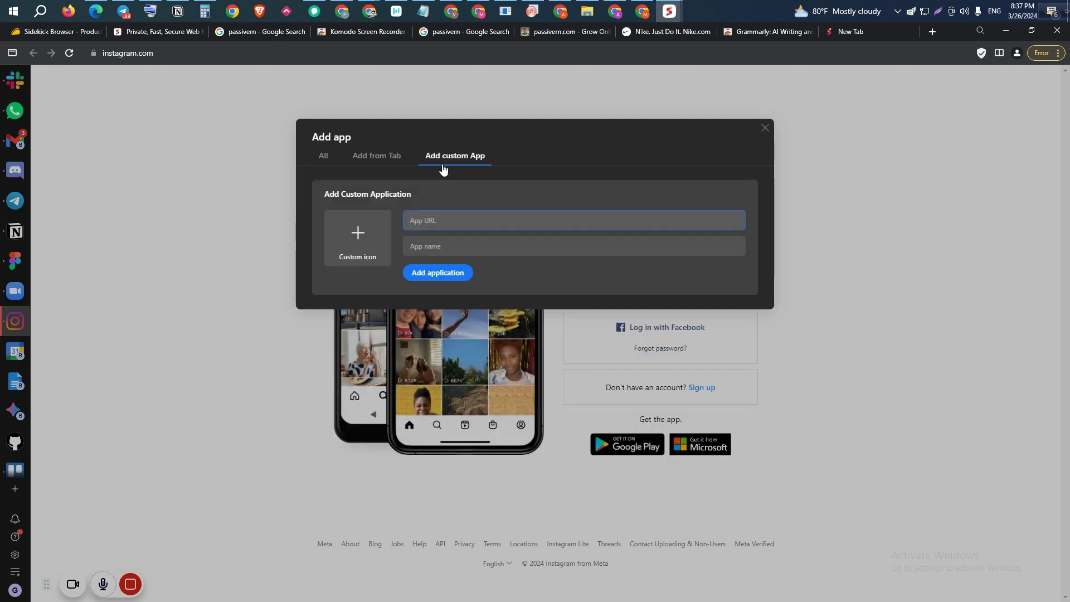
{"action": "left_click", "coordinate": [431, 244]}
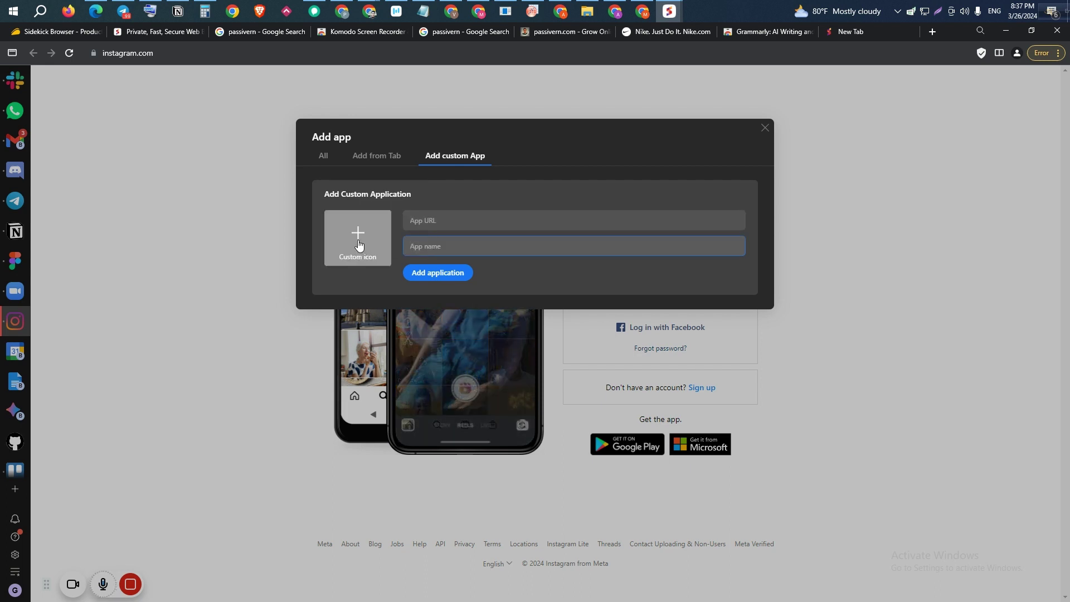
Add the Miro app from the catalogue with Pin to Sidebar enabled, and open it from the sidebar
{"action": "left_click", "coordinate": [323, 156]}
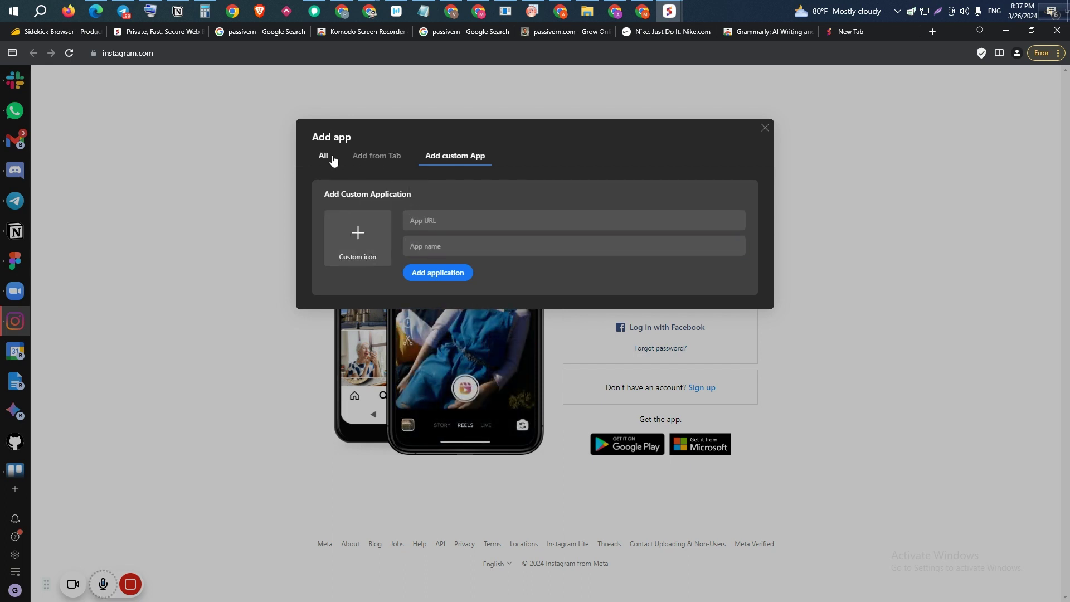
{"action": "scroll", "coordinate": [558, 312], "scroll_direction": "down", "scroll_amount": 5}
{"action": "scroll", "coordinate": [617, 287], "scroll_direction": "up", "scroll_amount": 3}
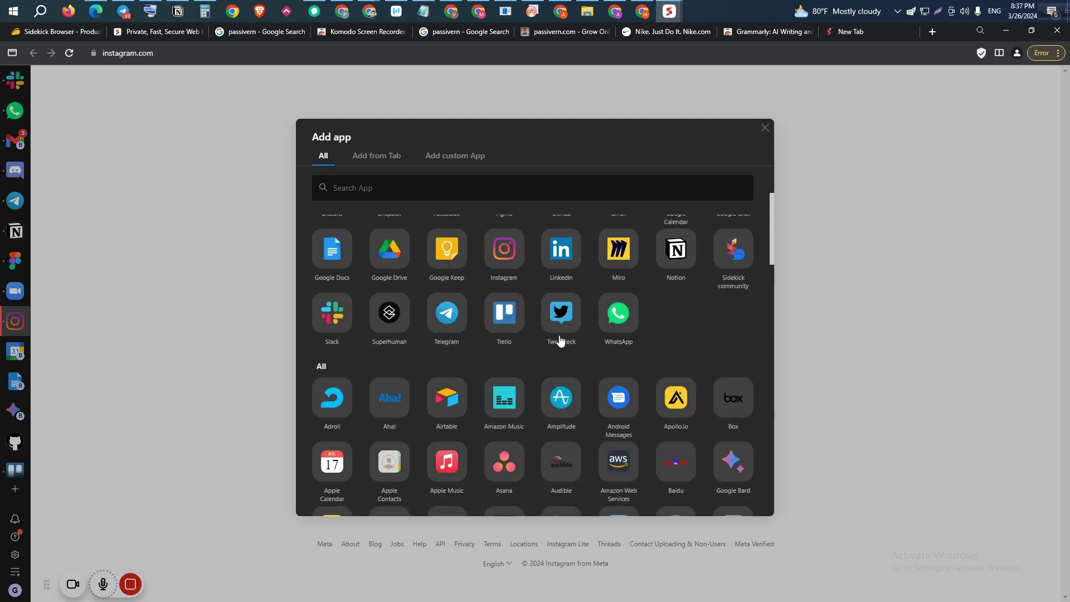
{"action": "left_click", "coordinate": [617, 287]}
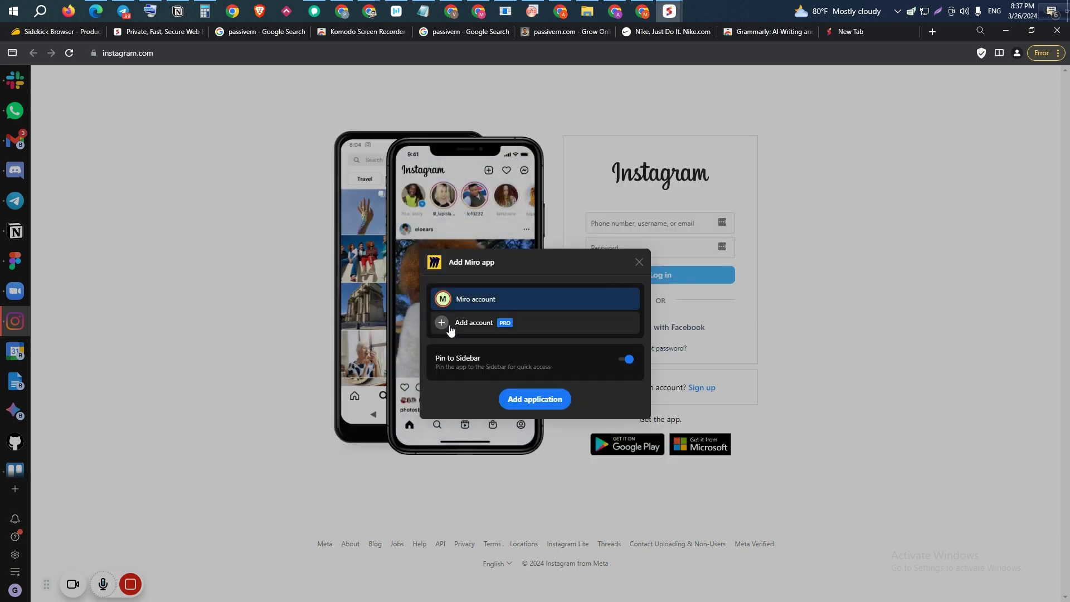
{"action": "left_click", "coordinate": [542, 391]}
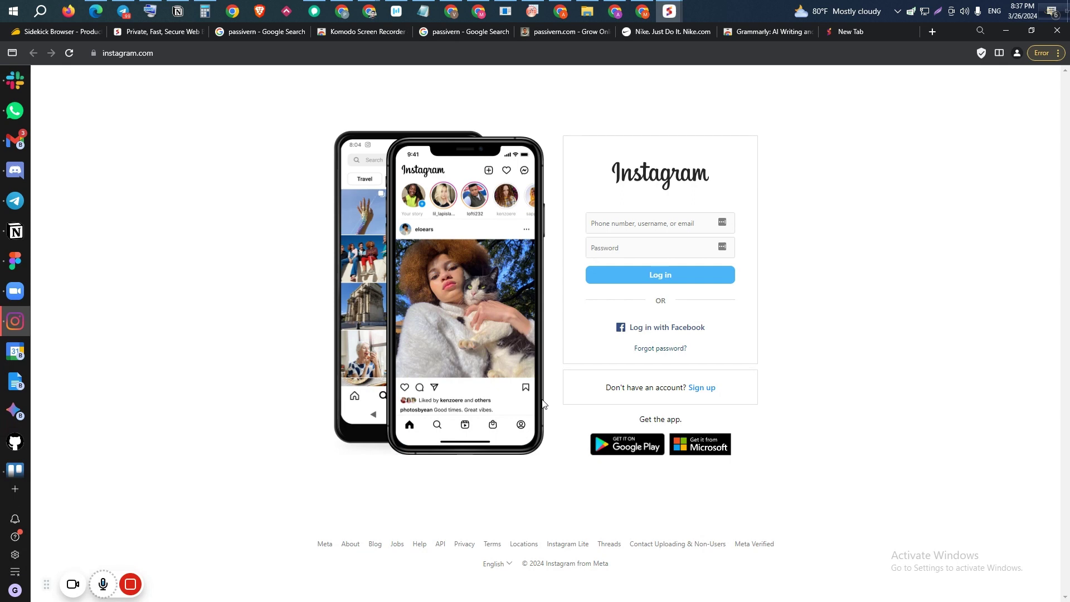
{"action": "left_click", "coordinate": [16, 463]}
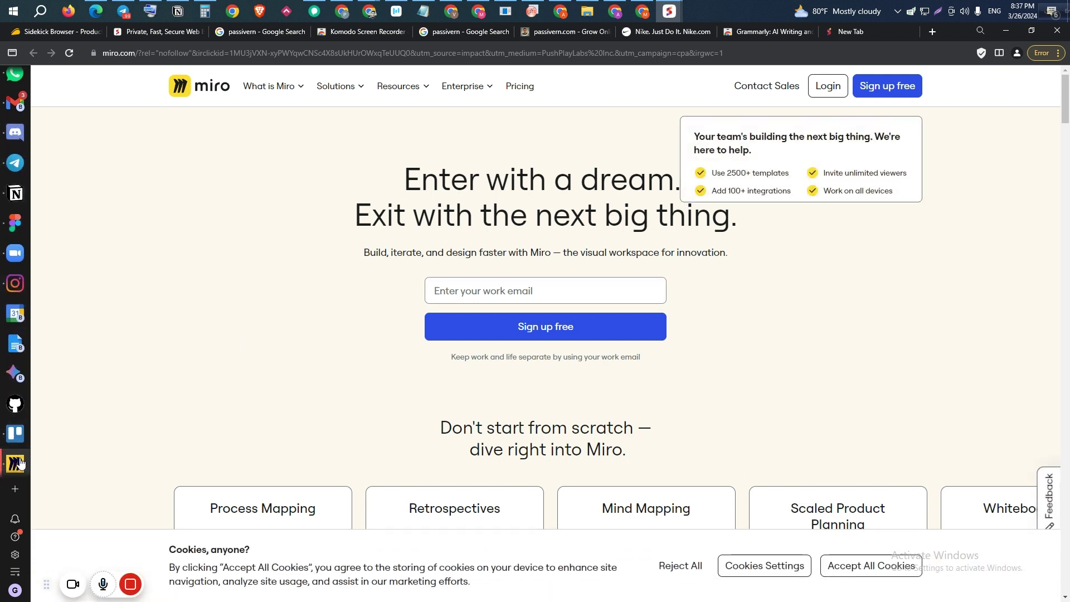
Open the sidebar's Telegram, Discord and Gmail apps in turn
{"action": "left_click", "coordinate": [21, 202]}
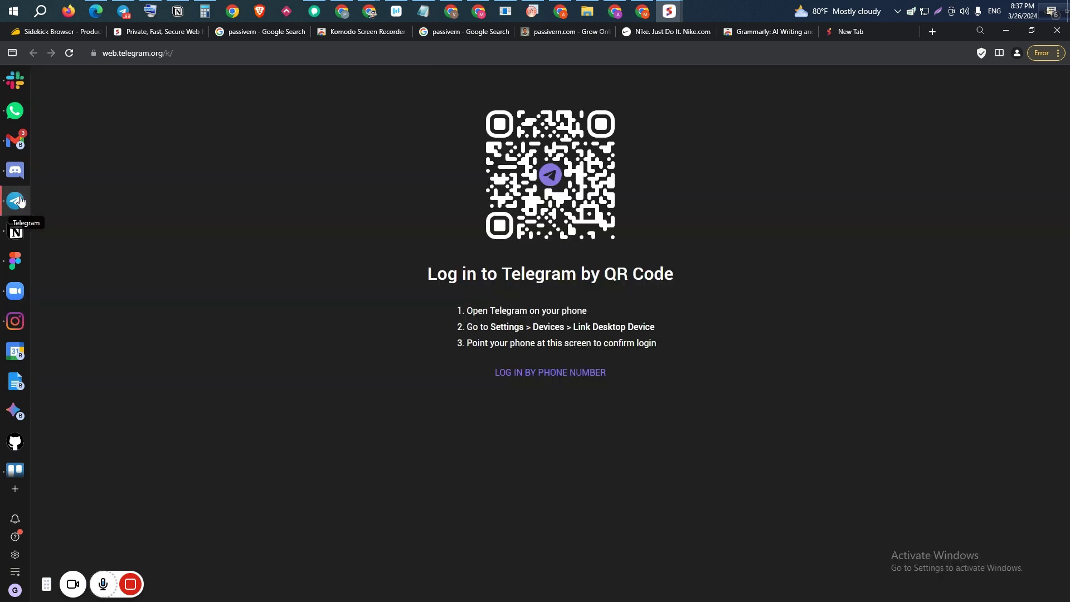
{"action": "left_click", "coordinate": [16, 173]}
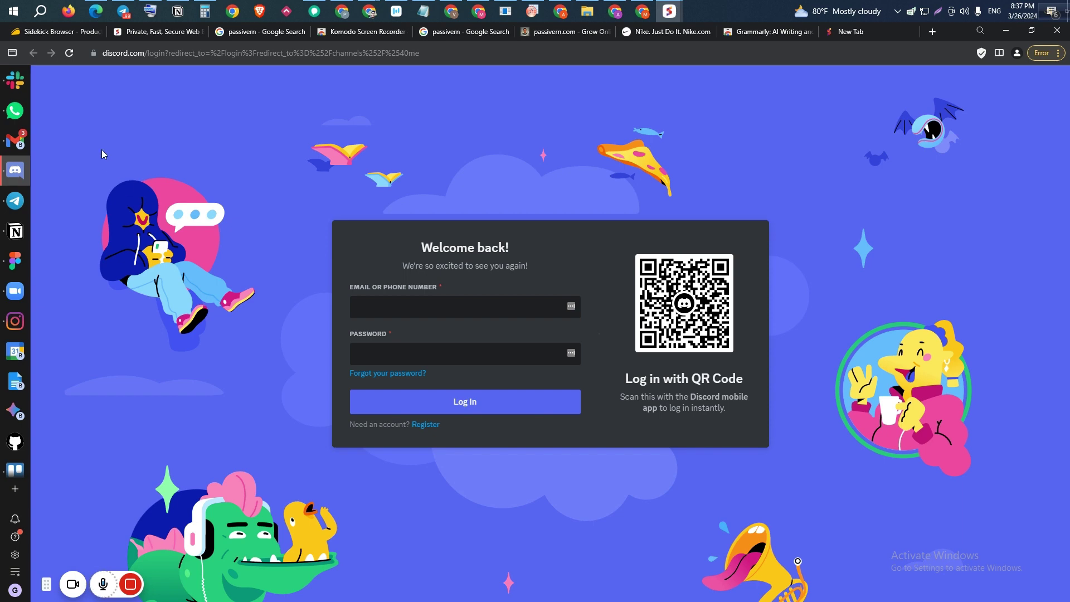
{"action": "left_click", "coordinate": [19, 140]}
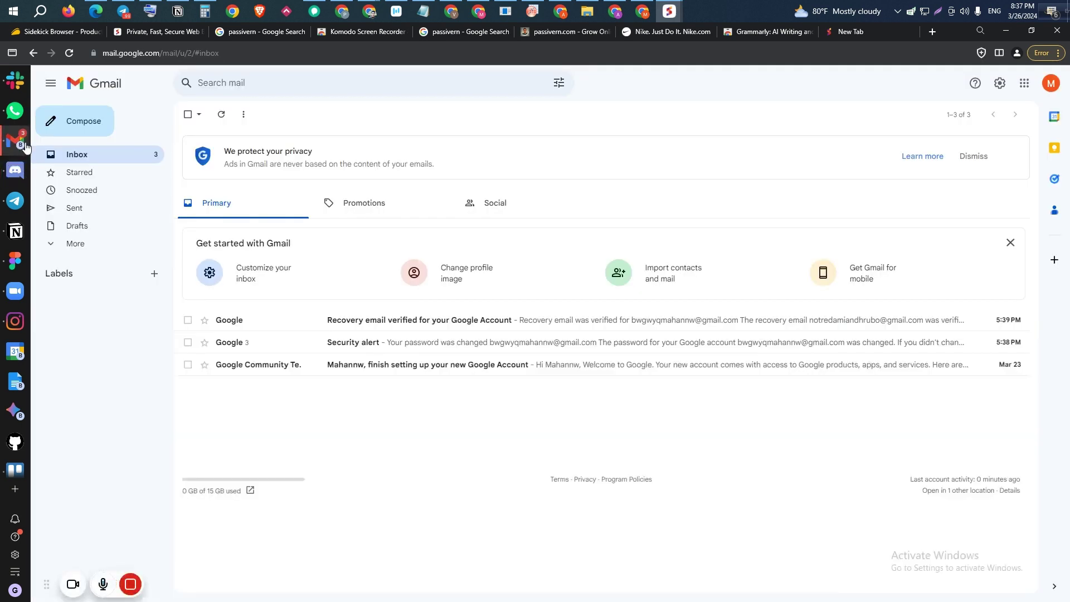
Select the first account in the sidebar's Gmail app and switch it to the second listed account
{"action": "left_click", "coordinate": [19, 140]}
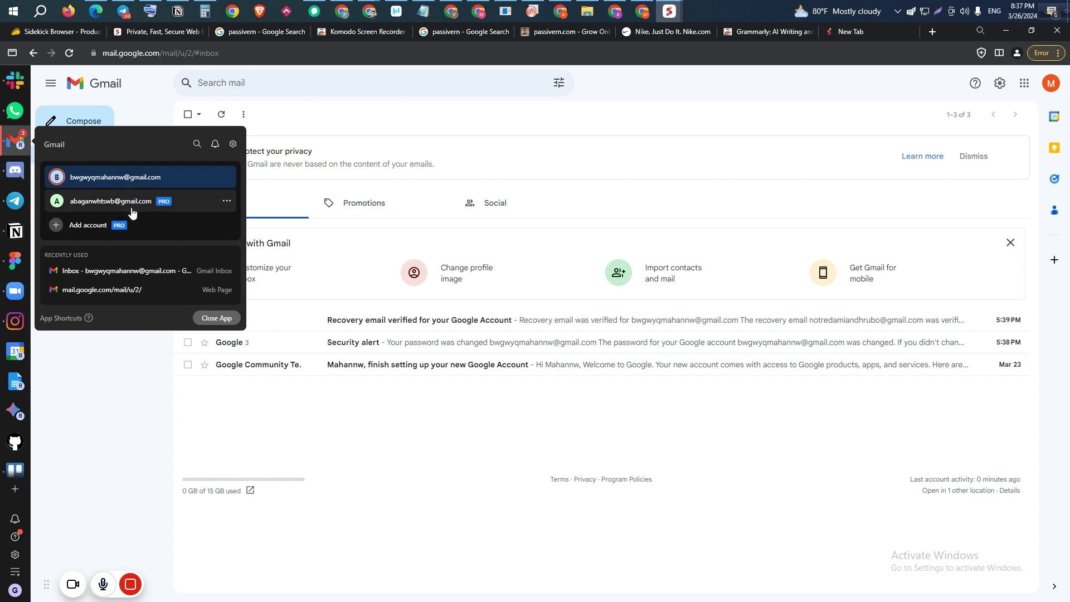
{"action": "left_click", "coordinate": [96, 184]}
{"action": "left_click", "coordinate": [19, 140]}
{"action": "left_click", "coordinate": [93, 201]}
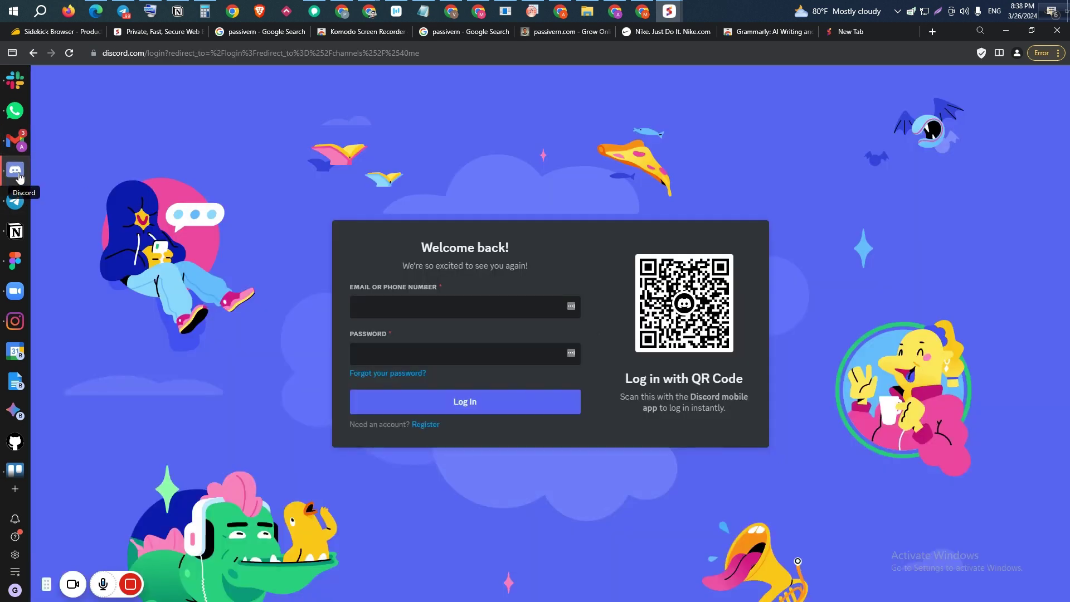
View the sidebar's Telegram and Notion apps, and return to the Miro app
{"action": "left_click", "coordinate": [16, 204]}
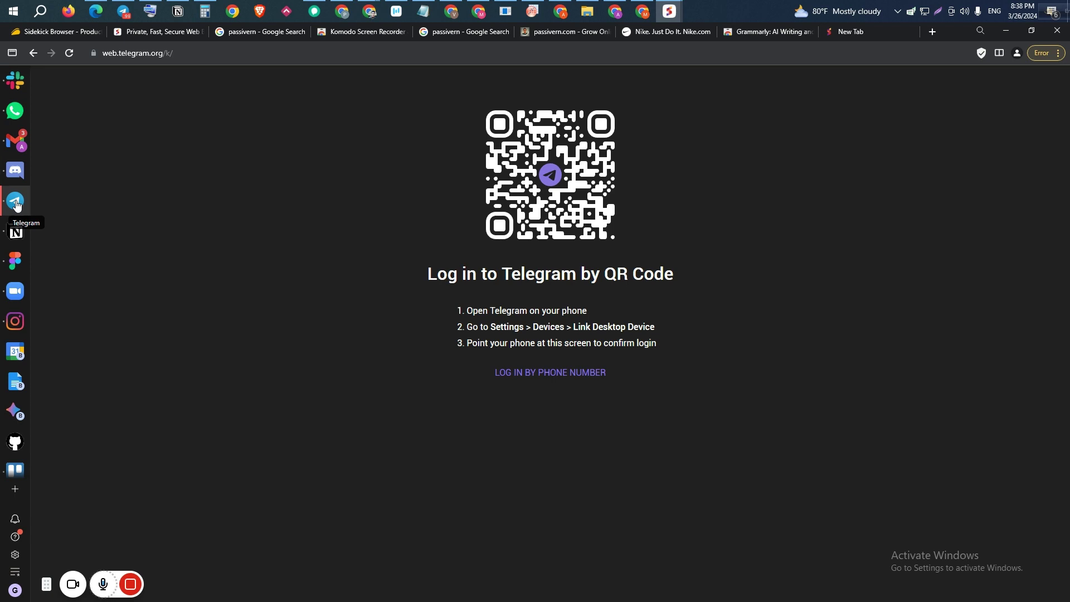
{"action": "left_click", "coordinate": [18, 236]}
{"action": "scroll", "coordinate": [15, 357], "scroll_direction": "down", "scroll_amount": 1}
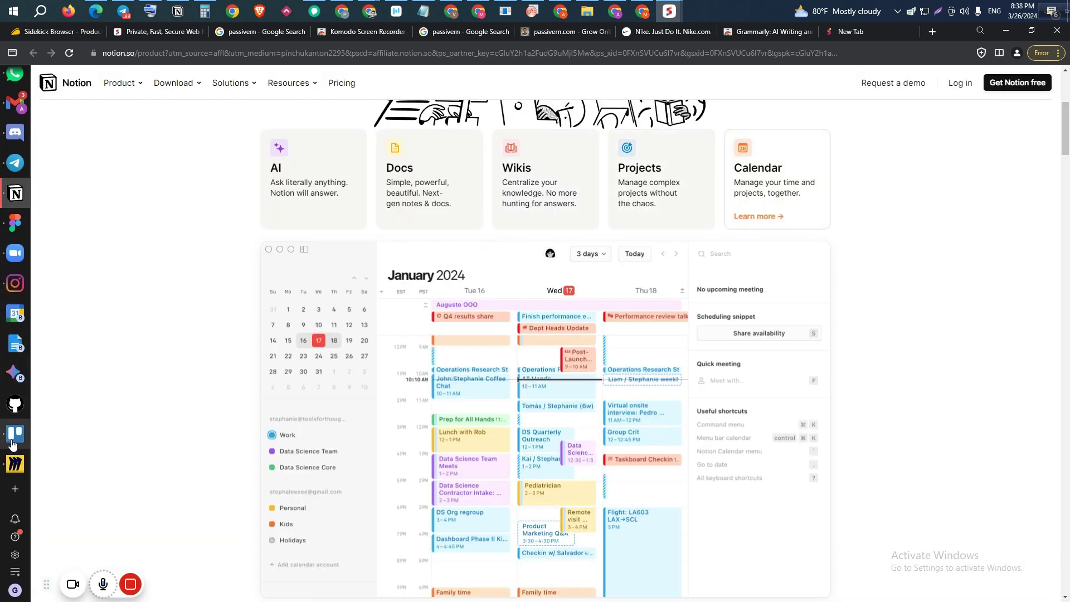
{"action": "left_click", "coordinate": [16, 468]}
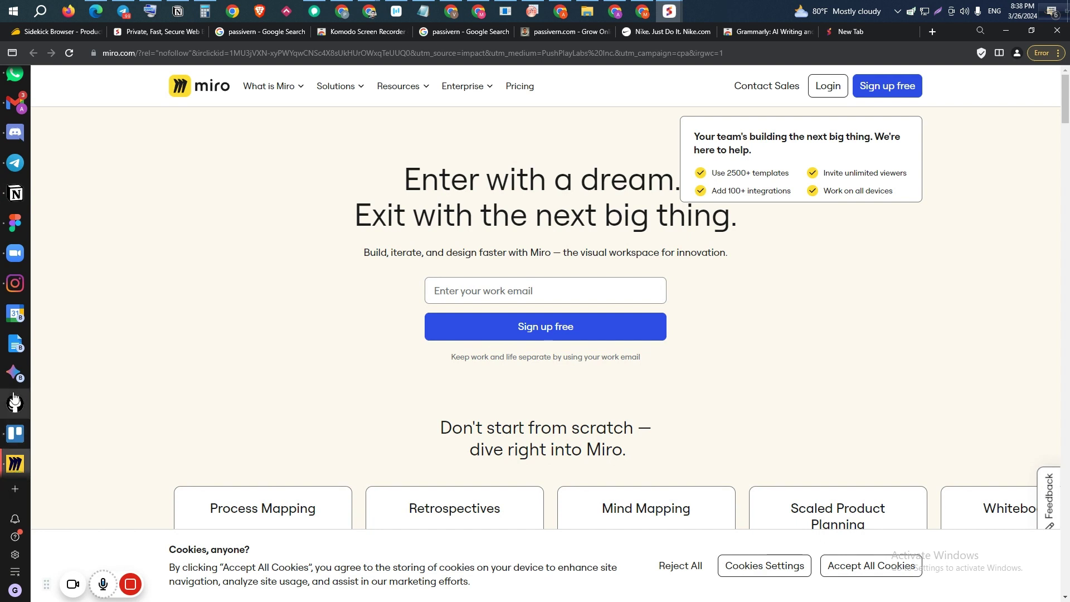
{"action": "scroll", "coordinate": [15, 390], "scroll_direction": "up", "scroll_amount": 1}
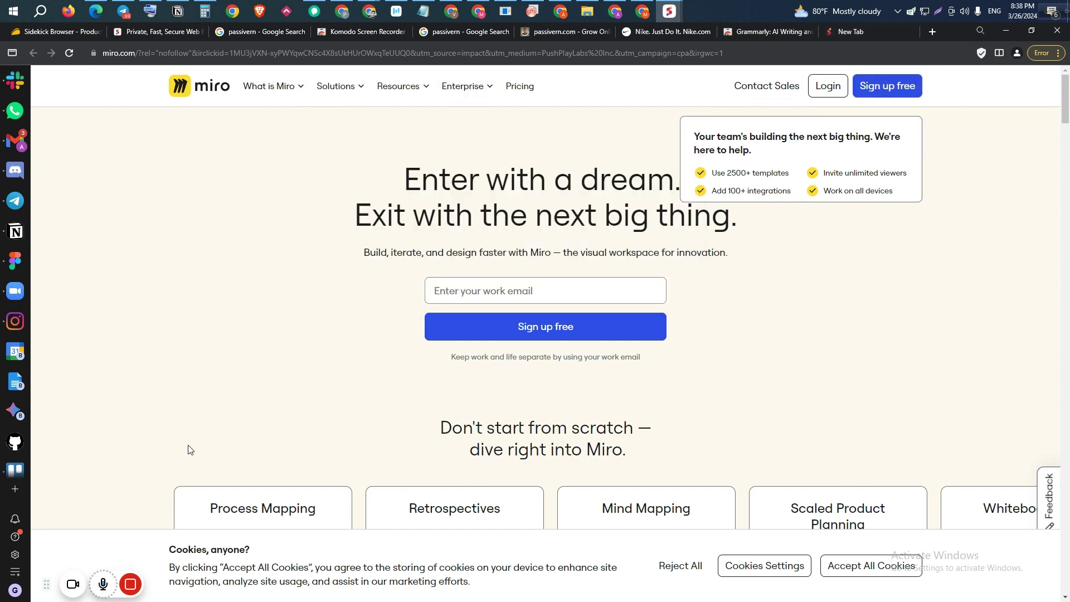
{"action": "mouse_move", "coordinate": [131, 584]}
{"action": "left_click", "coordinate": [190, 584]}
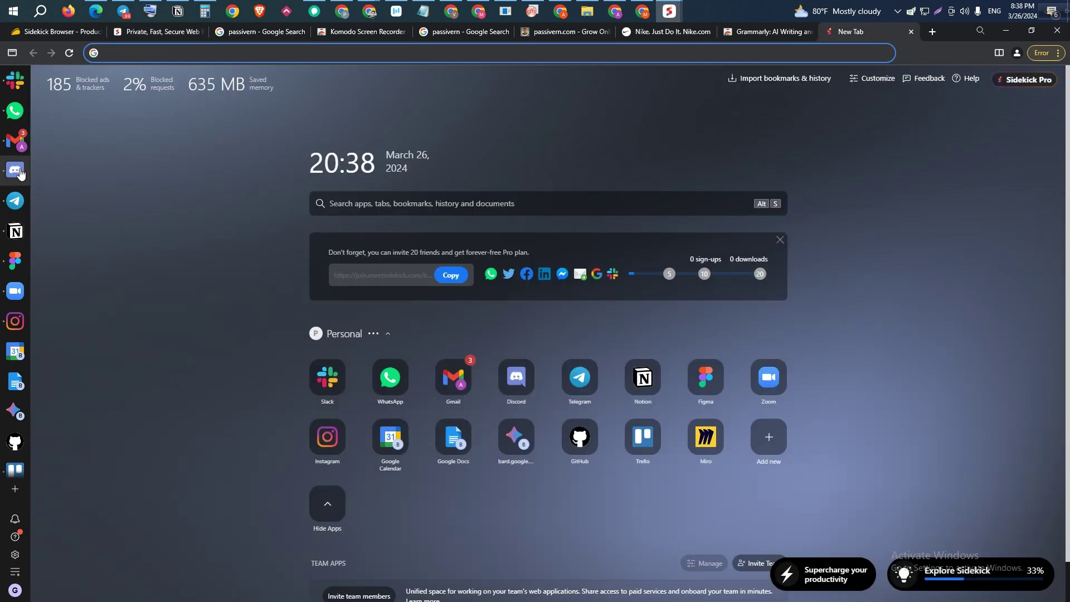
Turn on "Always open in split view" for the Discord app and open a new tab beside it
{"action": "left_click", "coordinate": [19, 172]}
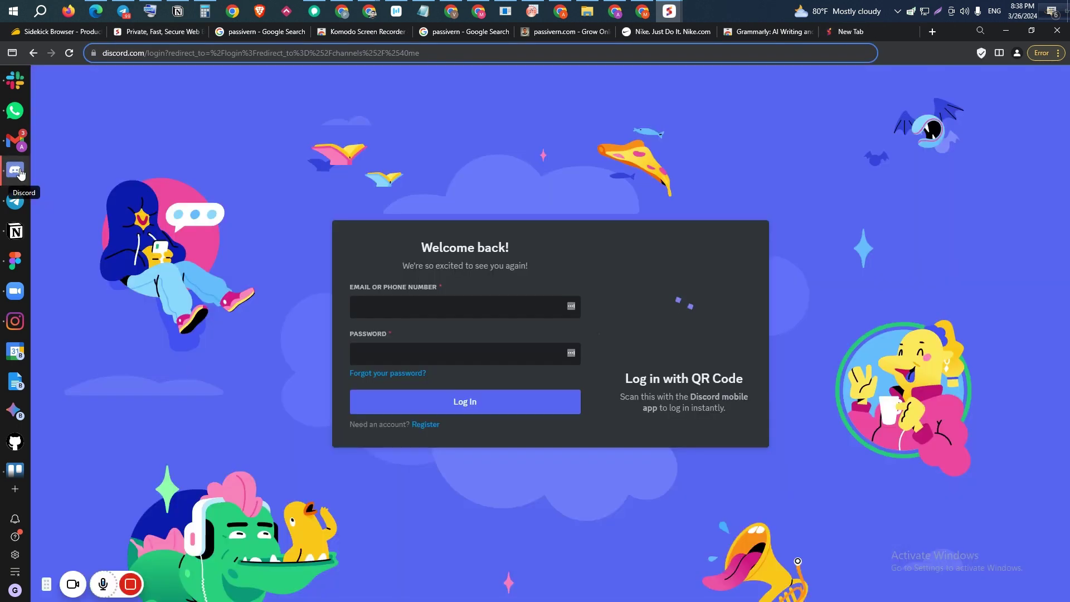
{"action": "left_click", "coordinate": [19, 172]}
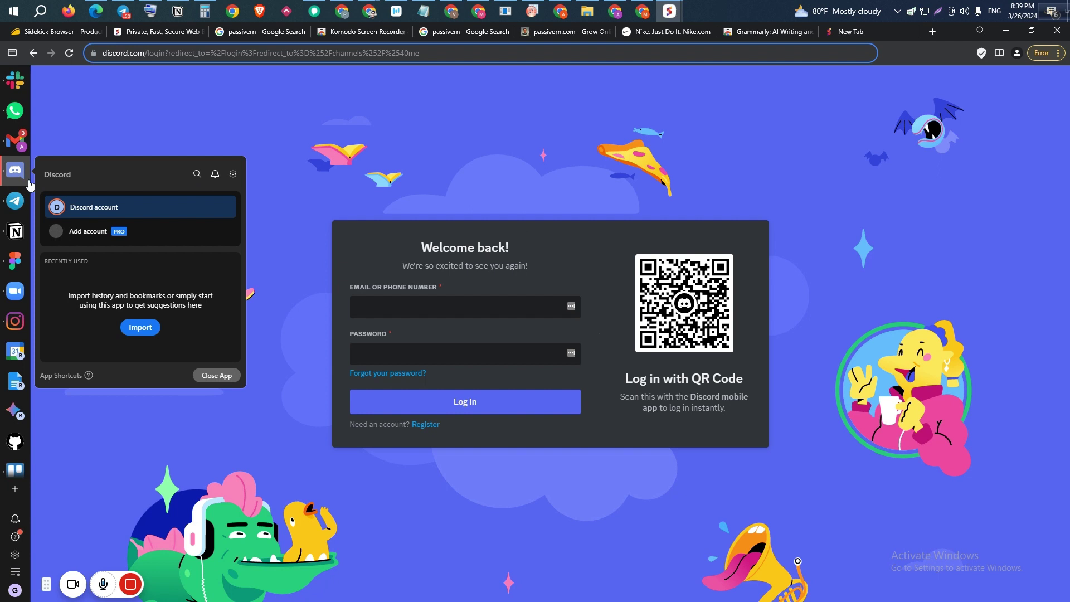
{"action": "left_click", "coordinate": [233, 174]}
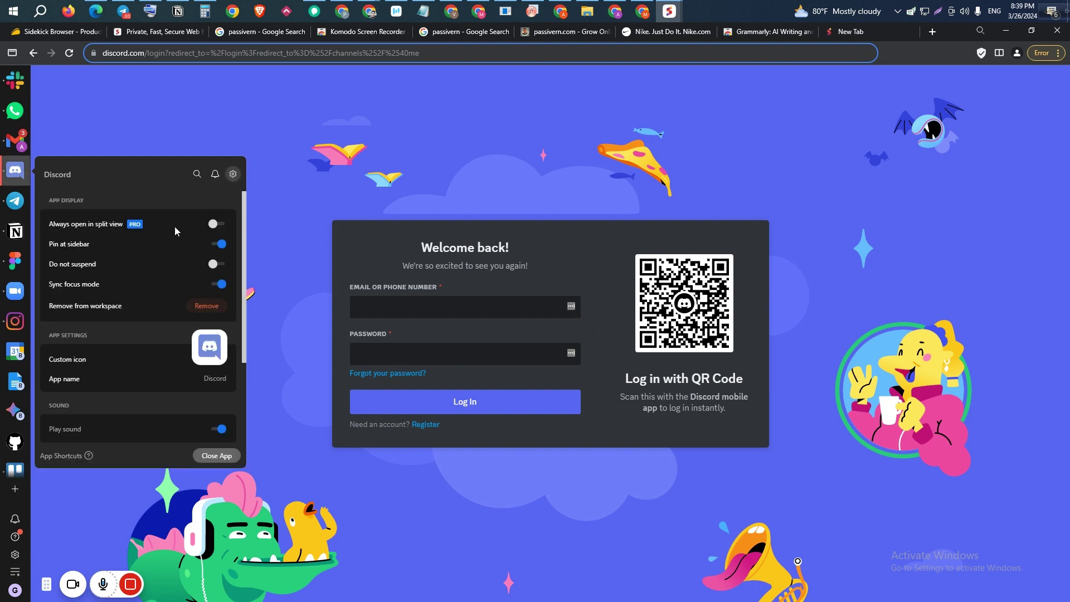
{"action": "left_click", "coordinate": [216, 224]}
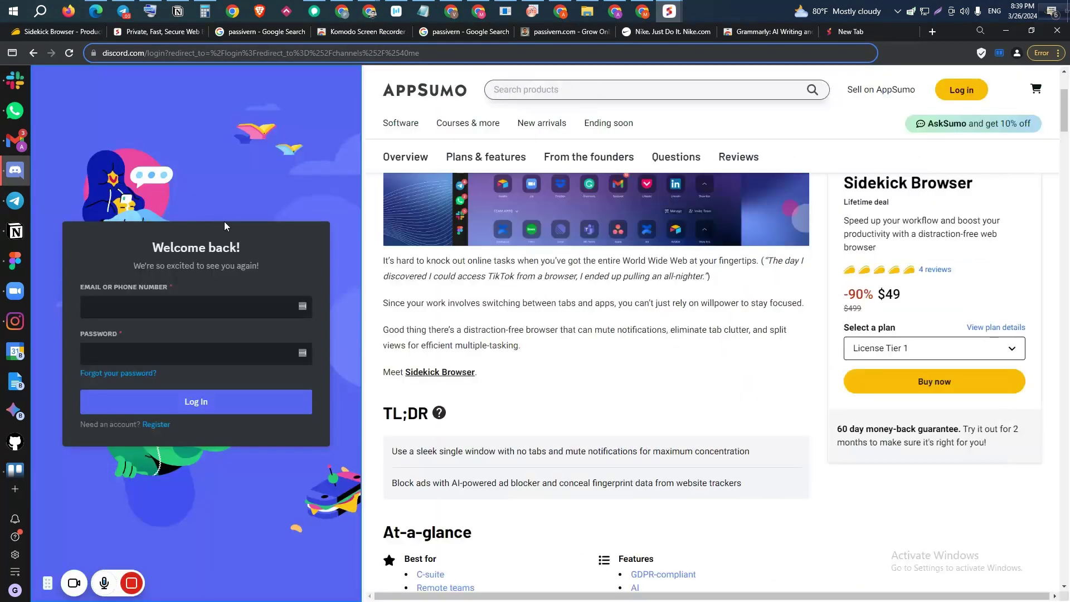
{"action": "left_click", "coordinate": [933, 32]}
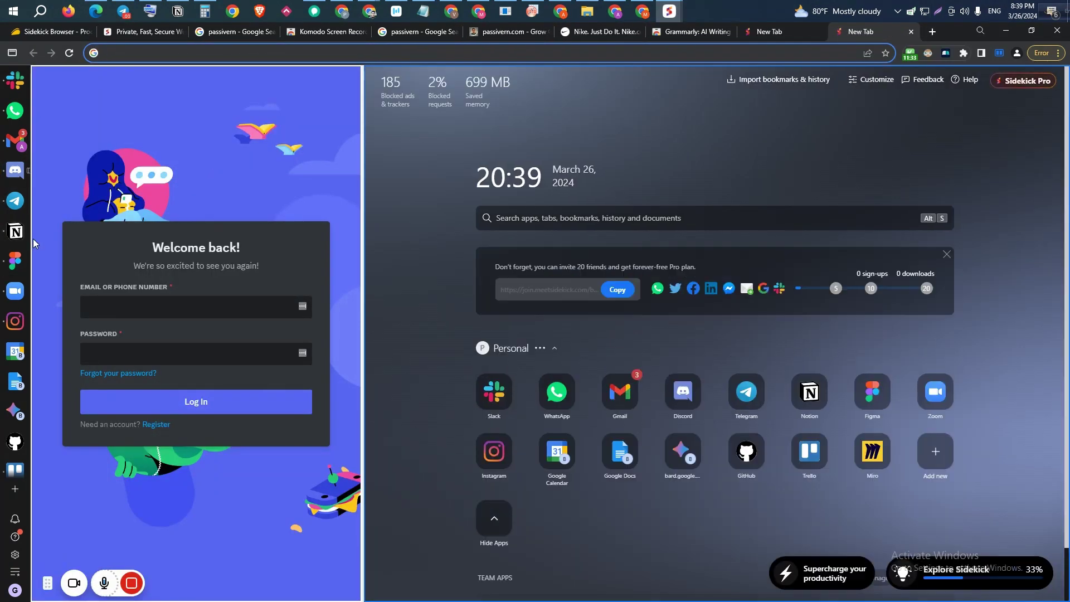
Rename the sidebar's Notion app to "Passivern" in its app settings, save the name and close the app
{"action": "mouse_move", "coordinate": [17, 233]}
{"action": "left_click", "coordinate": [233, 234]}
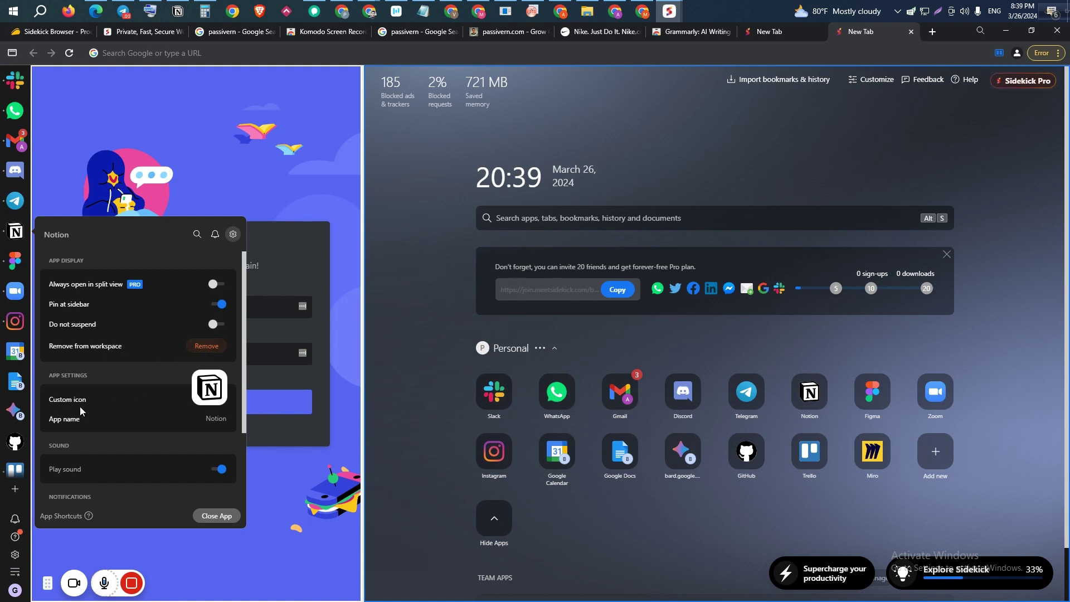
{"action": "double_click", "coordinate": [220, 419]}
{"action": "key", "text": "BackSpace"}
{"action": "type", "text": "Passivern"}
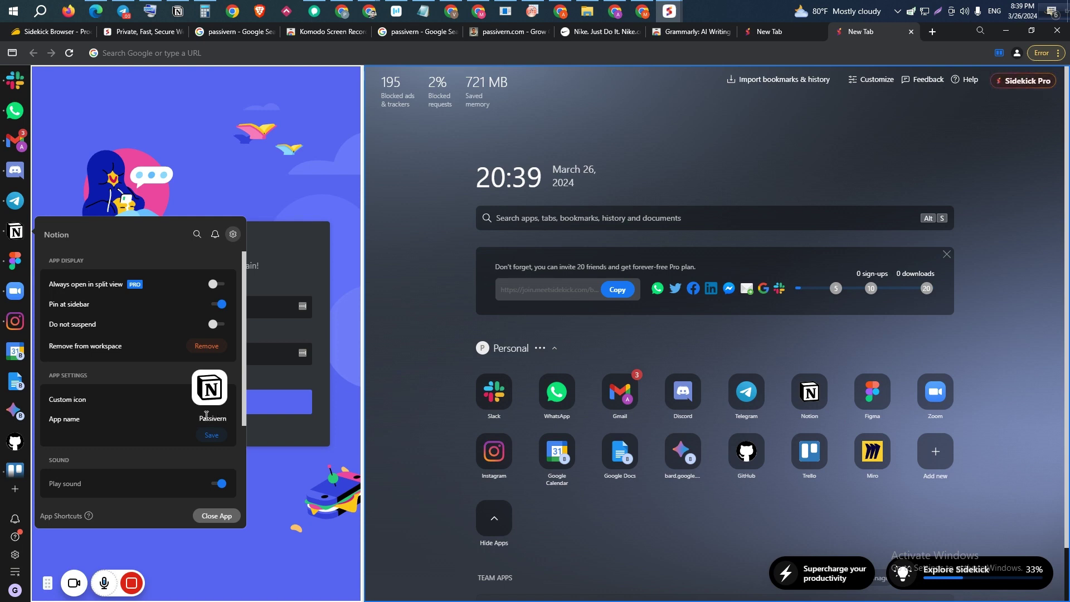
{"action": "left_click", "coordinate": [211, 436]}
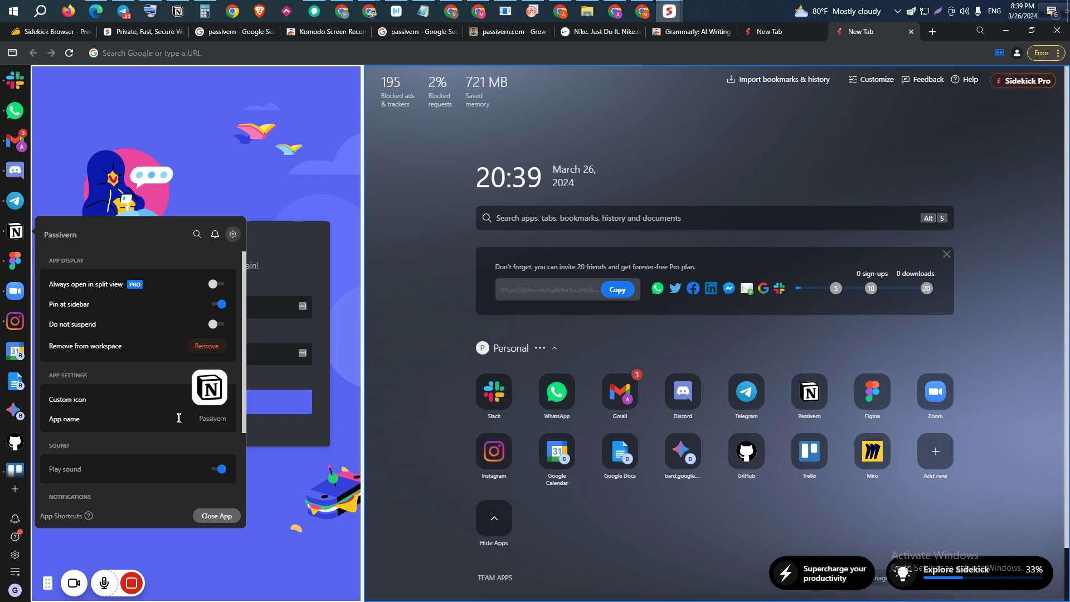
{"action": "left_click", "coordinate": [202, 517]}
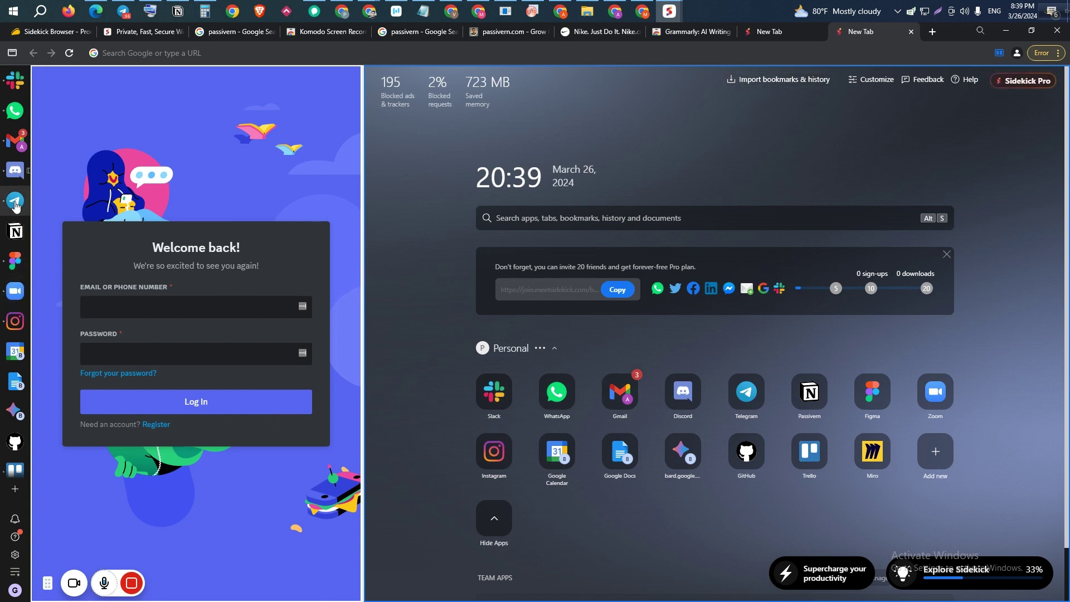
Turn off "Always open in split view" for the Discord app and exit the split view
{"action": "left_click", "coordinate": [15, 170]}
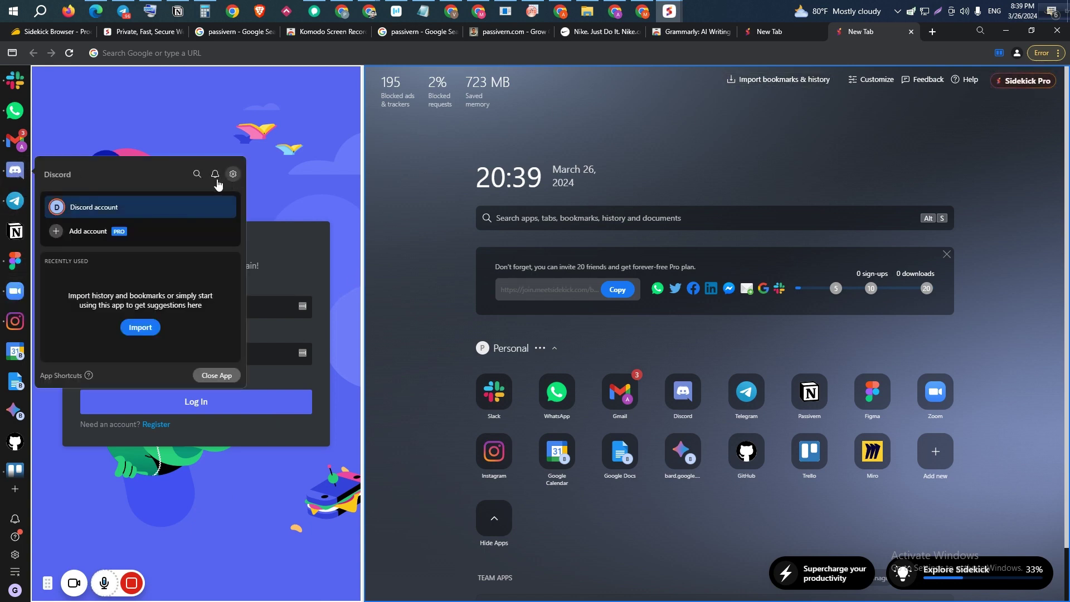
{"action": "left_click", "coordinate": [233, 174]}
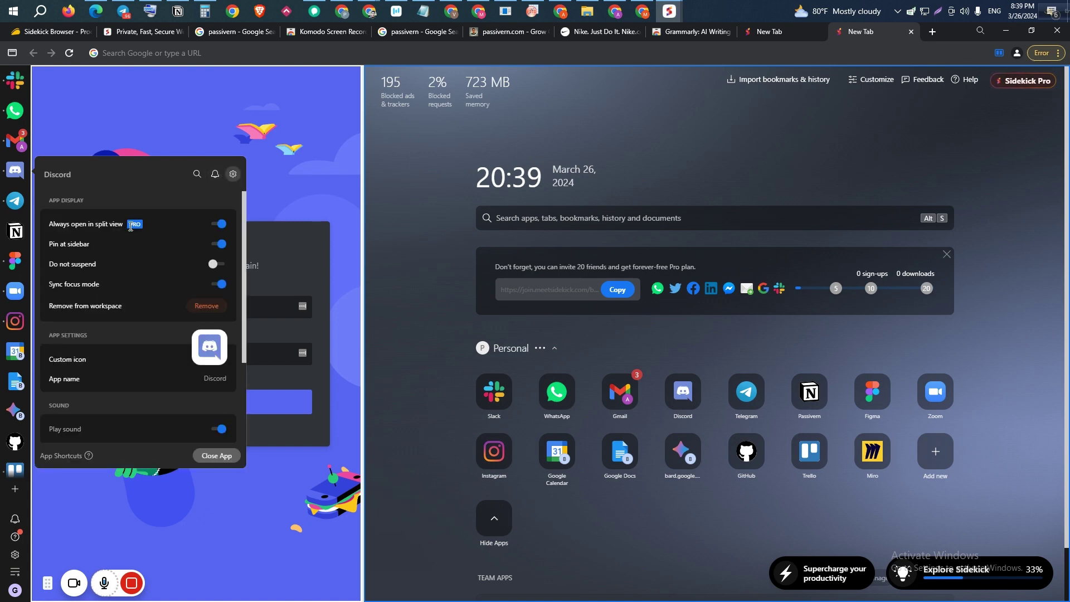
{"action": "left_click", "coordinate": [220, 223]}
{"action": "left_click", "coordinate": [314, 211]}
{"action": "left_click", "coordinate": [995, 55]}
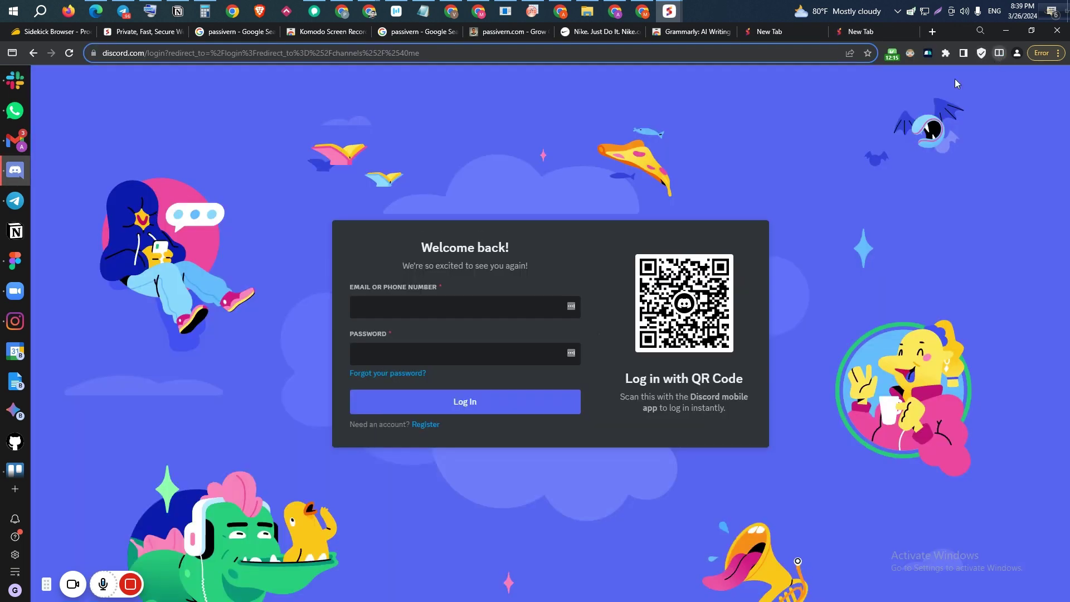
Switch to the new tab page and open the list of browser sessions
{"action": "left_click", "coordinate": [888, 32]}
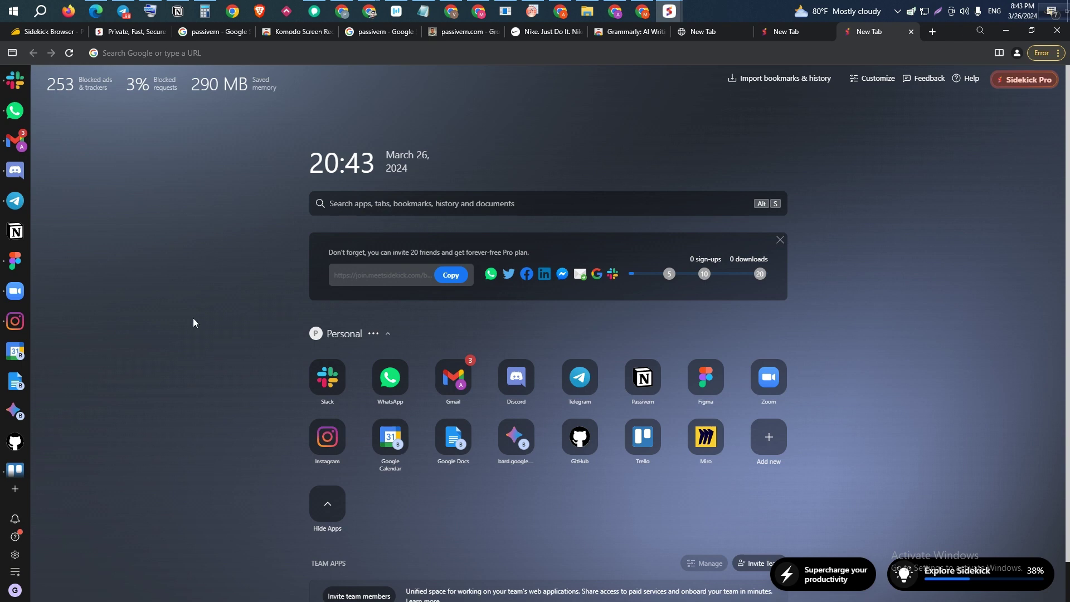
{"action": "left_click", "coordinate": [16, 592]}
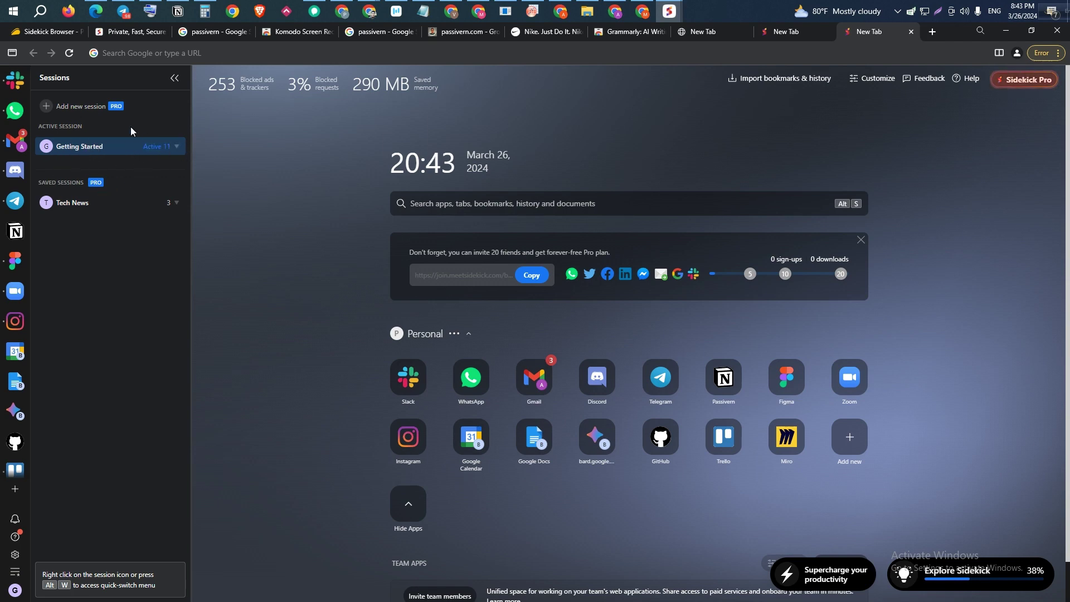
Expand the tab lists of the Getting Started and Tech News sessions, and activate the Tech News session
{"action": "left_click", "coordinate": [135, 156]}
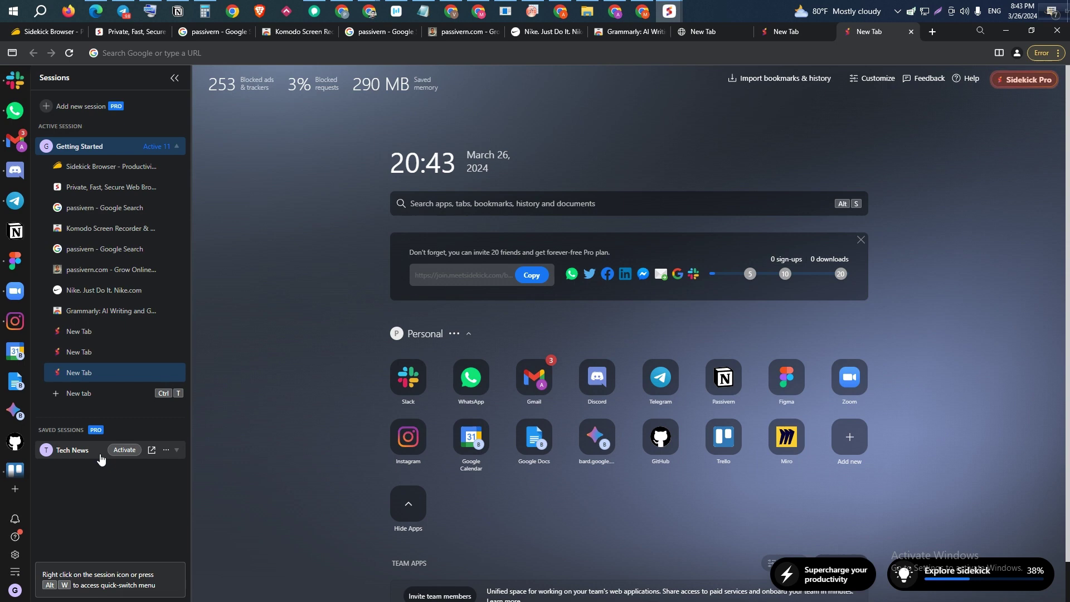
{"action": "left_click", "coordinate": [84, 455]}
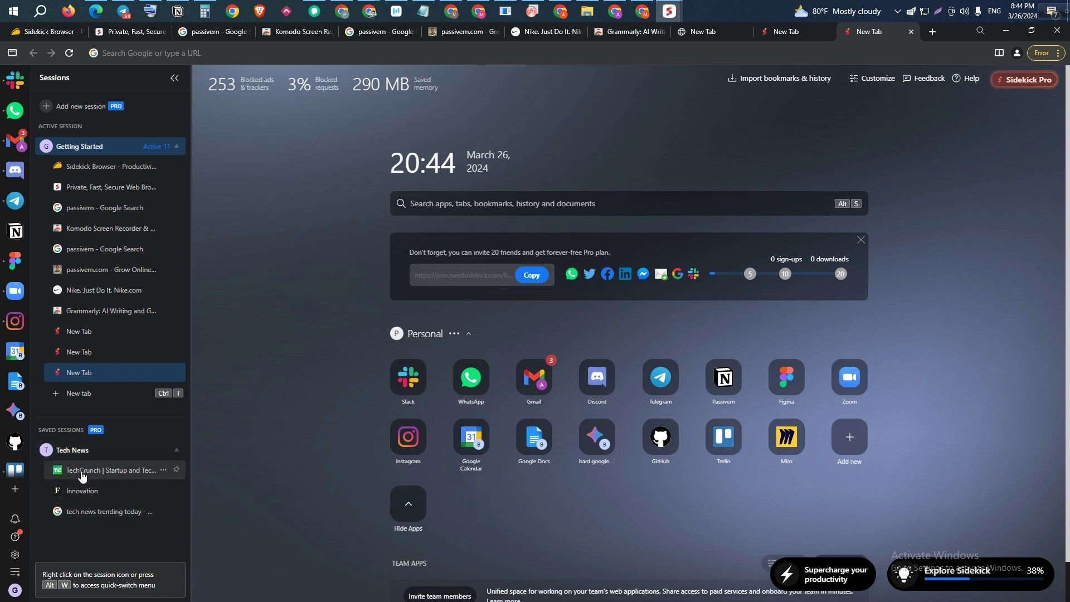
{"action": "mouse_move", "coordinate": [72, 453]}
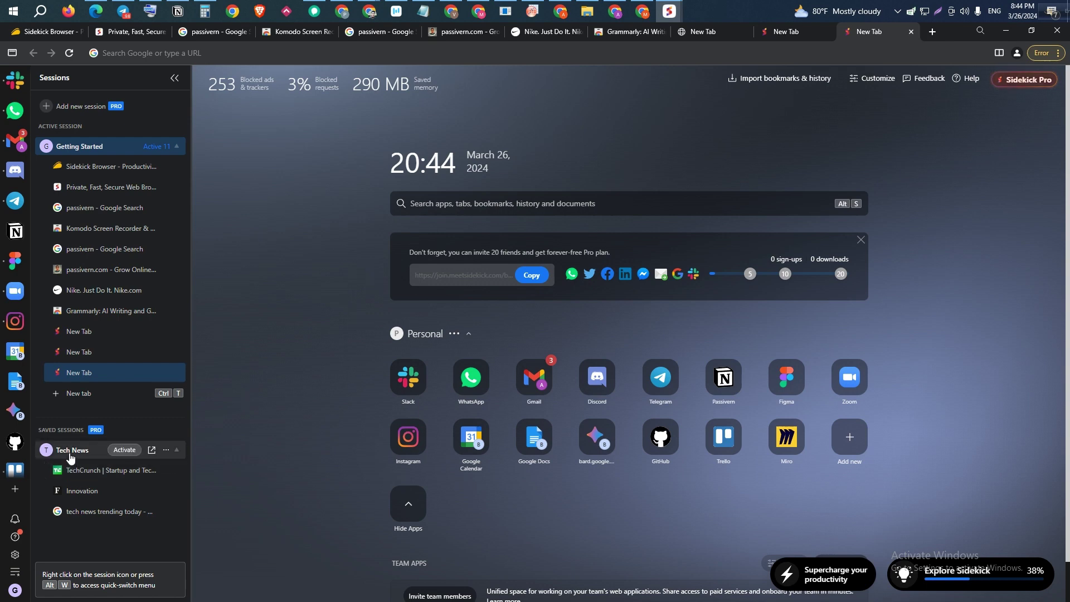
{"action": "left_click", "coordinate": [120, 451]}
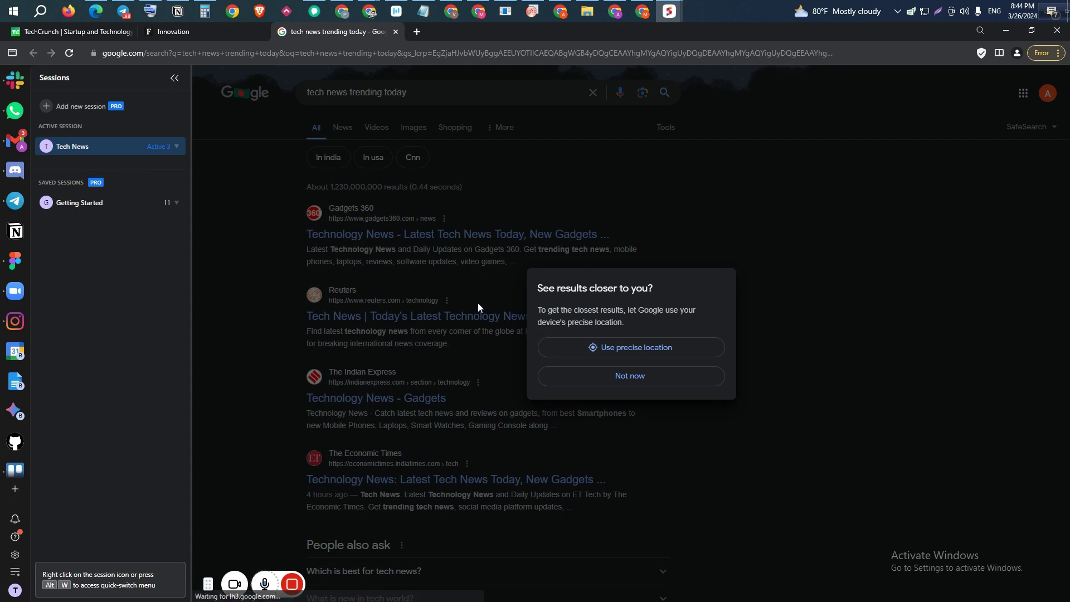
Decline precise location, view the Tech News session's Innovation and TechCrunch tabs, and reactivate the Getting Started session
{"action": "left_click", "coordinate": [662, 378]}
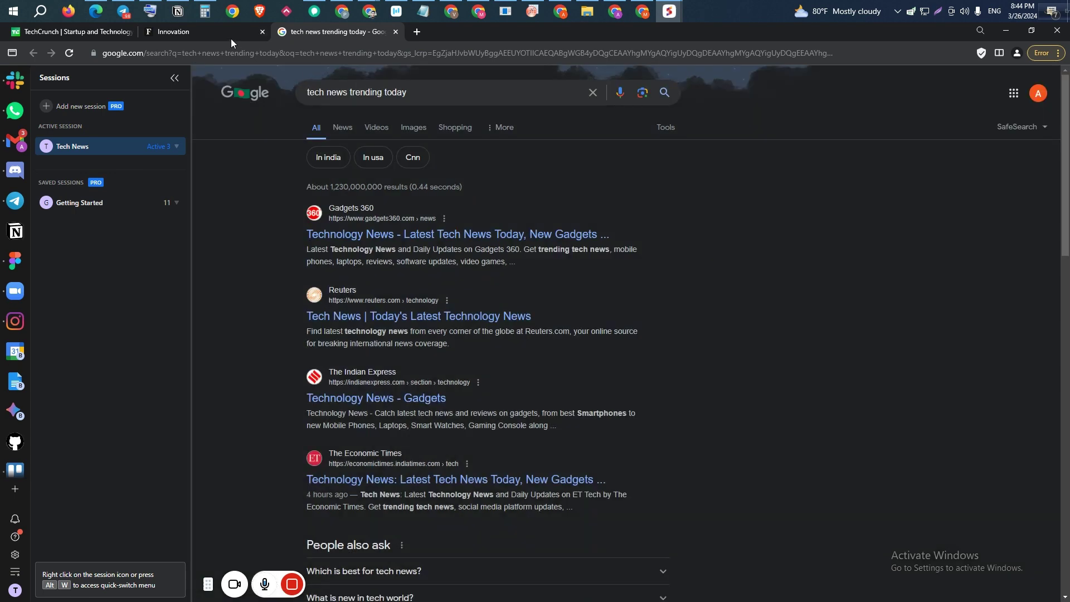
{"action": "left_click", "coordinate": [208, 30]}
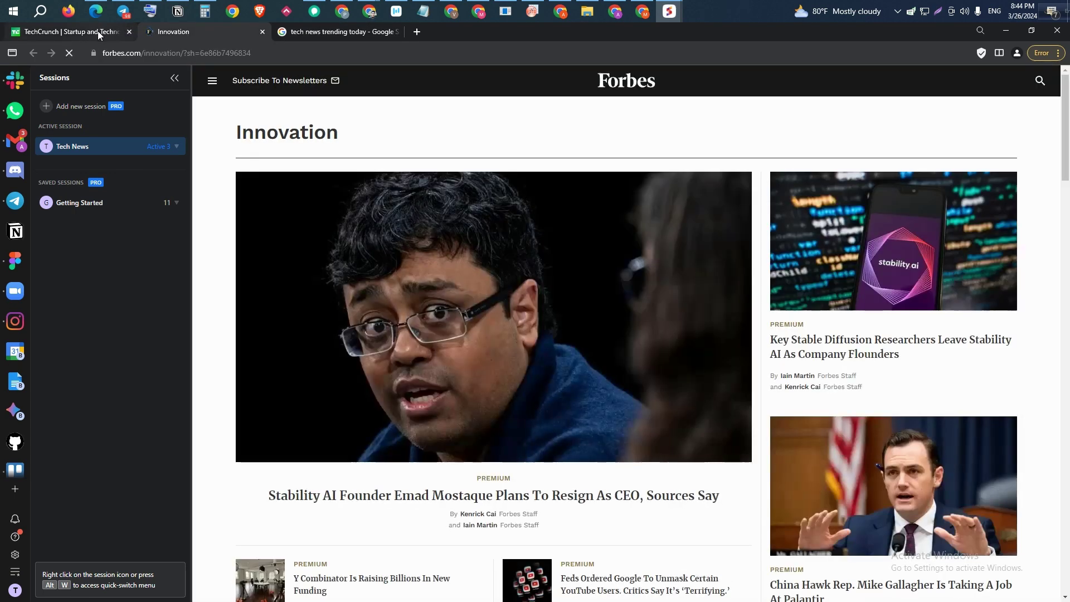
{"action": "left_click", "coordinate": [99, 32]}
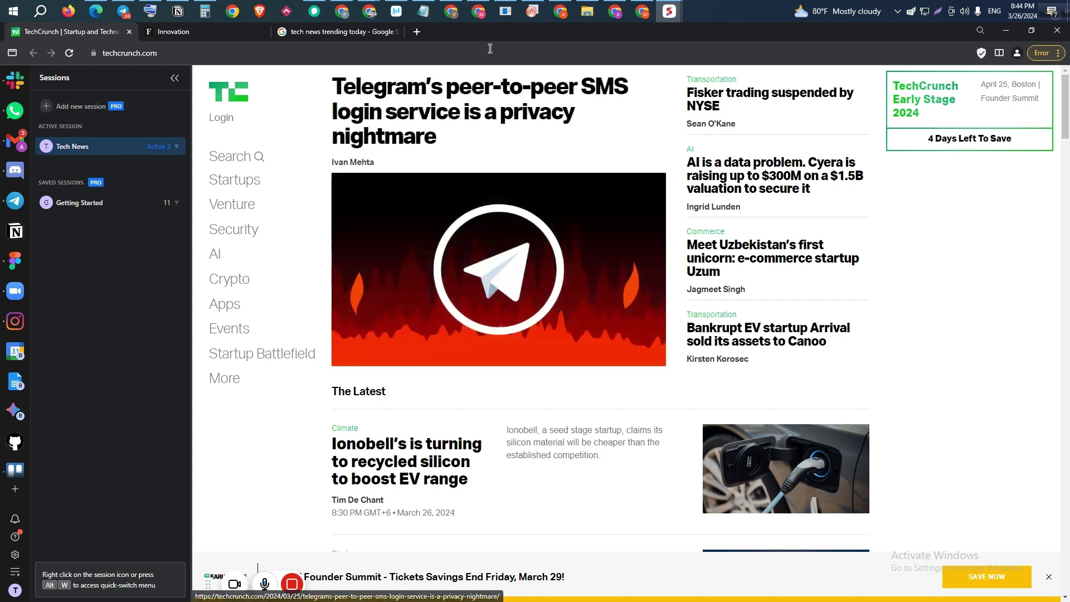
{"action": "left_click", "coordinate": [123, 202]}
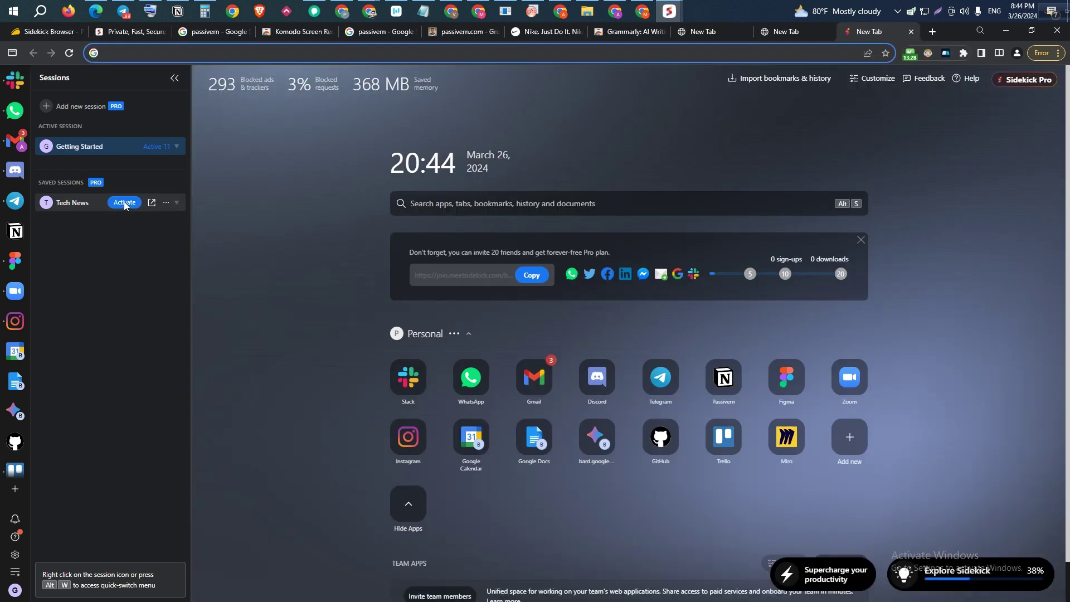
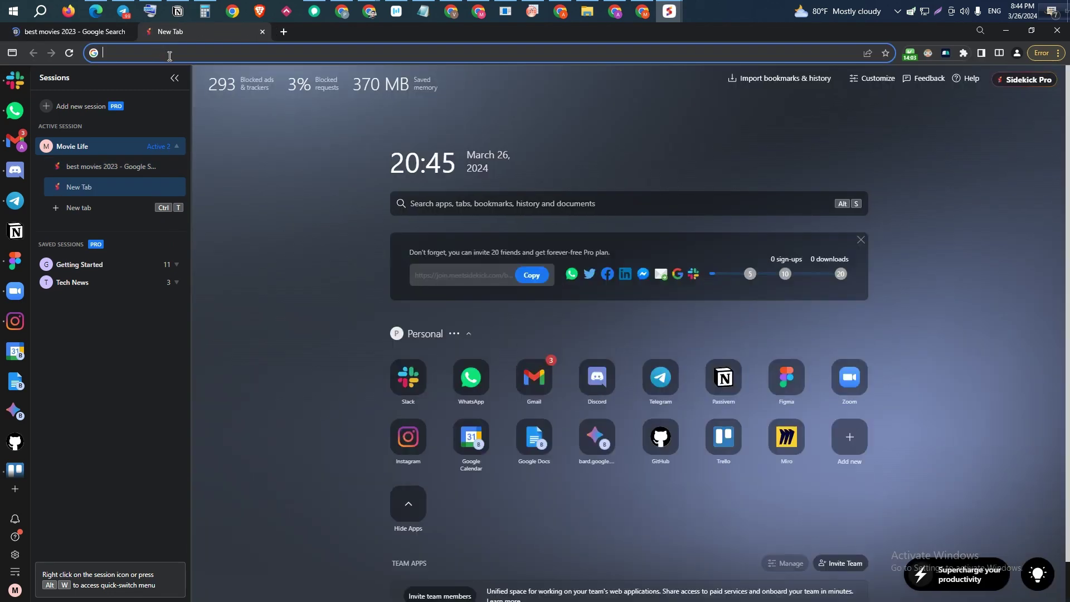
In the Movie Life session, search for "best hollywood movies" and, in another new tab, for "best bollywood comedy movies"
{"action": "type", "text": "best holl"}
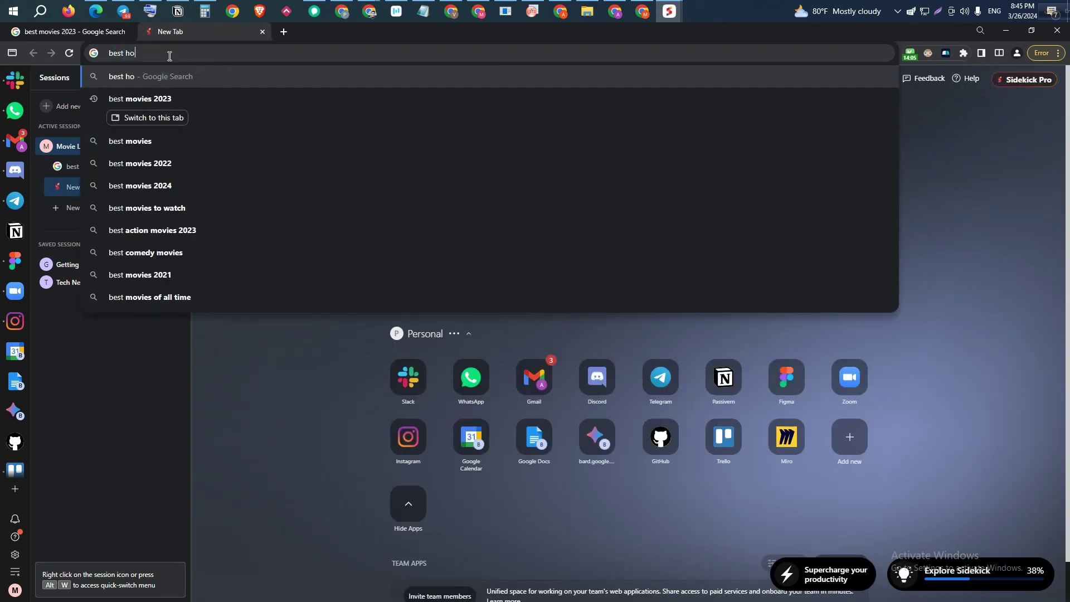
{"action": "left_click", "coordinate": [191, 92]}
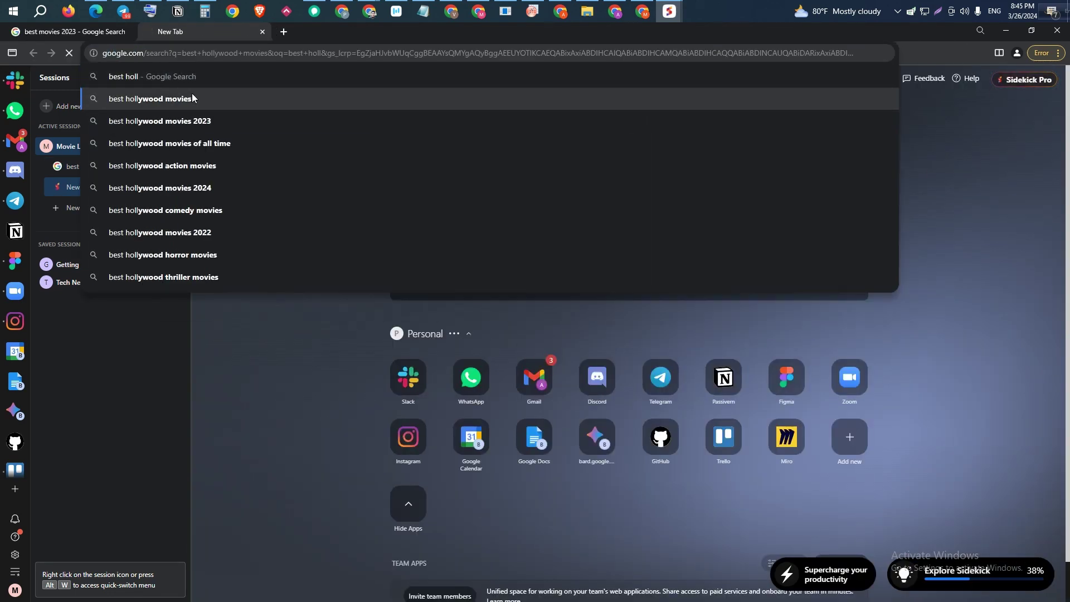
{"action": "left_click", "coordinate": [283, 35]}
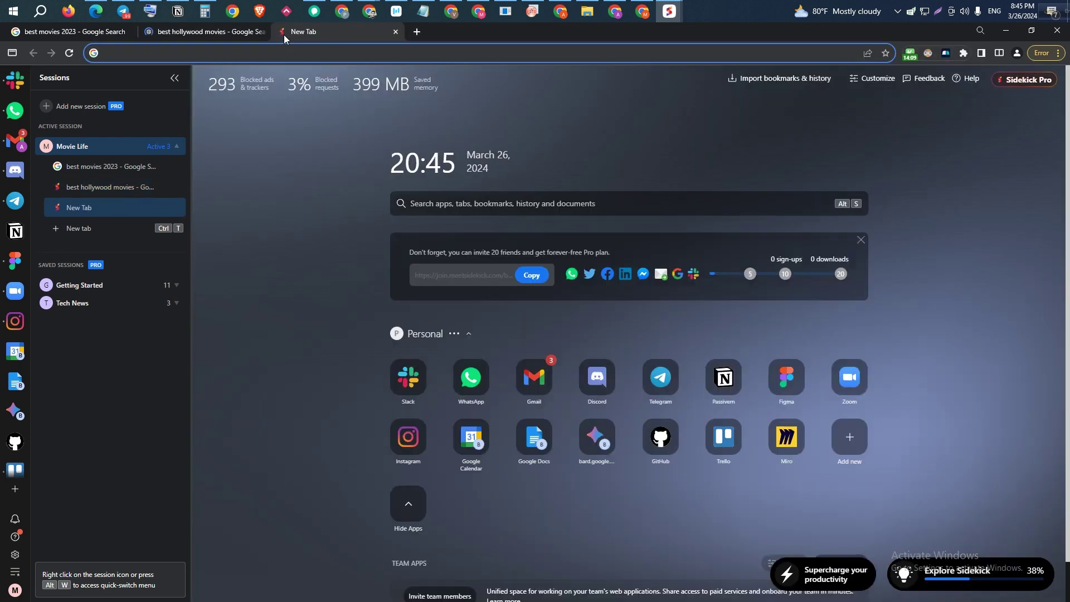
{"action": "type", "text": "best boll"}
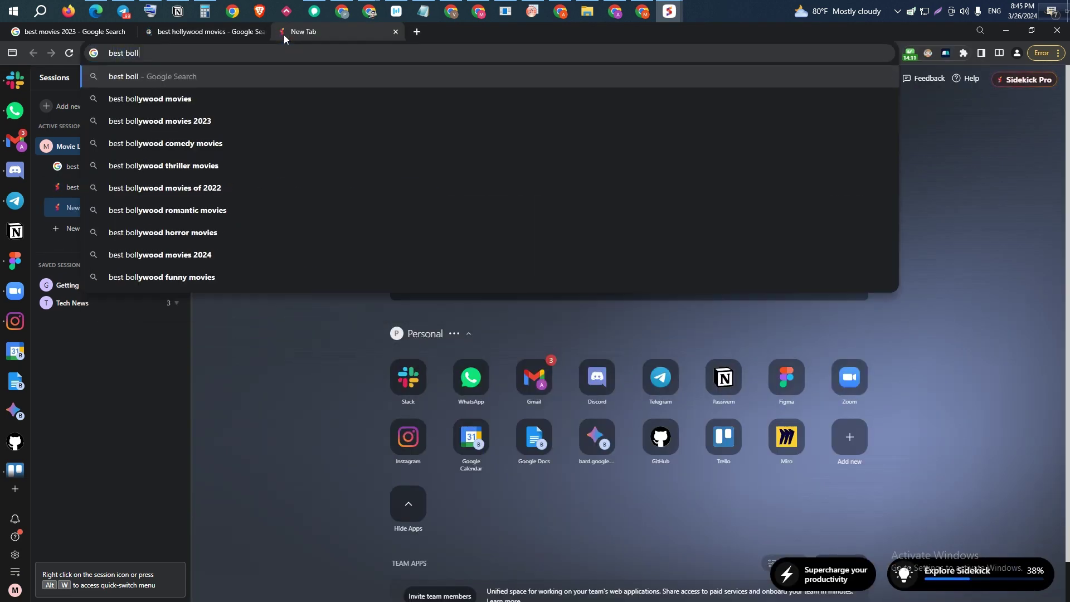
{"action": "left_click", "coordinate": [215, 138]}
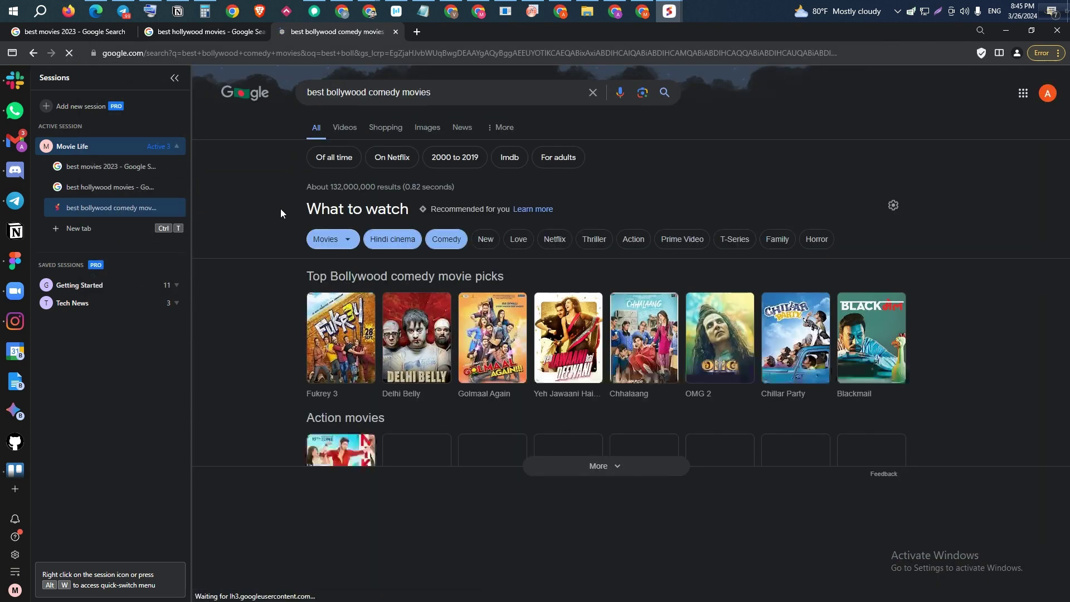
Open the Filmfare result "Top 30 Comedy Films Made in Bollywood" from the search results
{"action": "scroll", "coordinate": [381, 439], "scroll_direction": "down", "scroll_amount": 5}
{"action": "scroll", "coordinate": [380, 439], "scroll_direction": "down", "scroll_amount": 2}
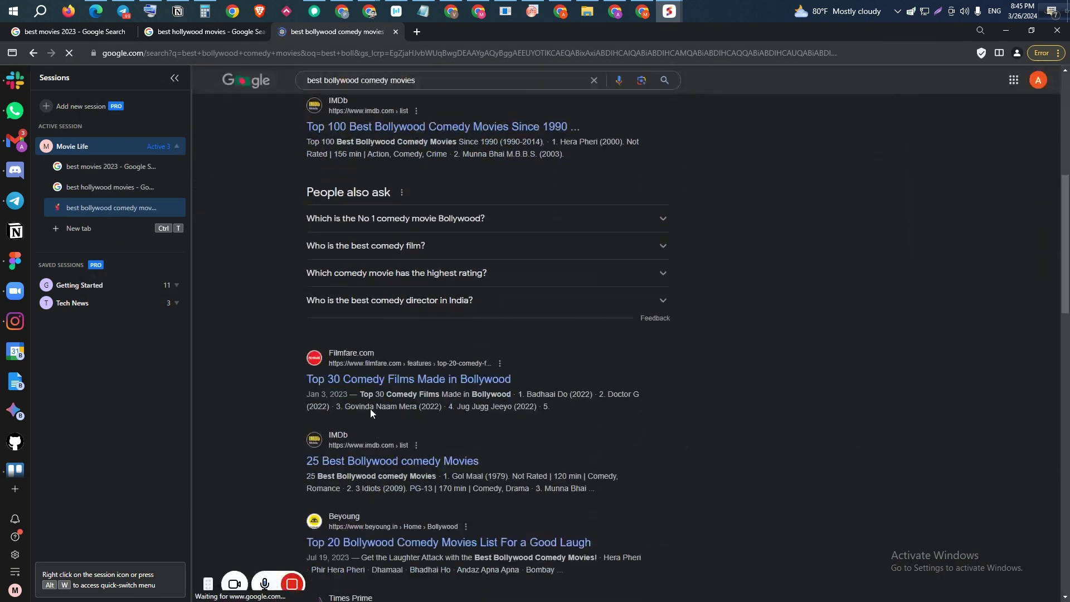
{"action": "left_click", "coordinate": [344, 380]}
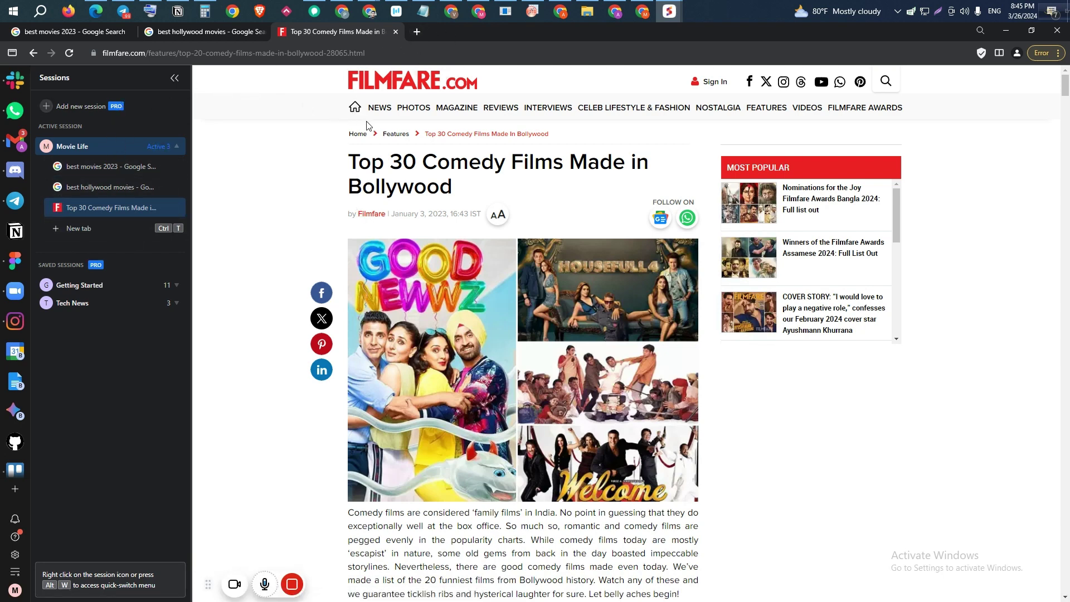
Activate the Tech News session and look through its Innovation and Google search tabs, declining the precise-location request
{"action": "mouse_move", "coordinate": [368, 122]}
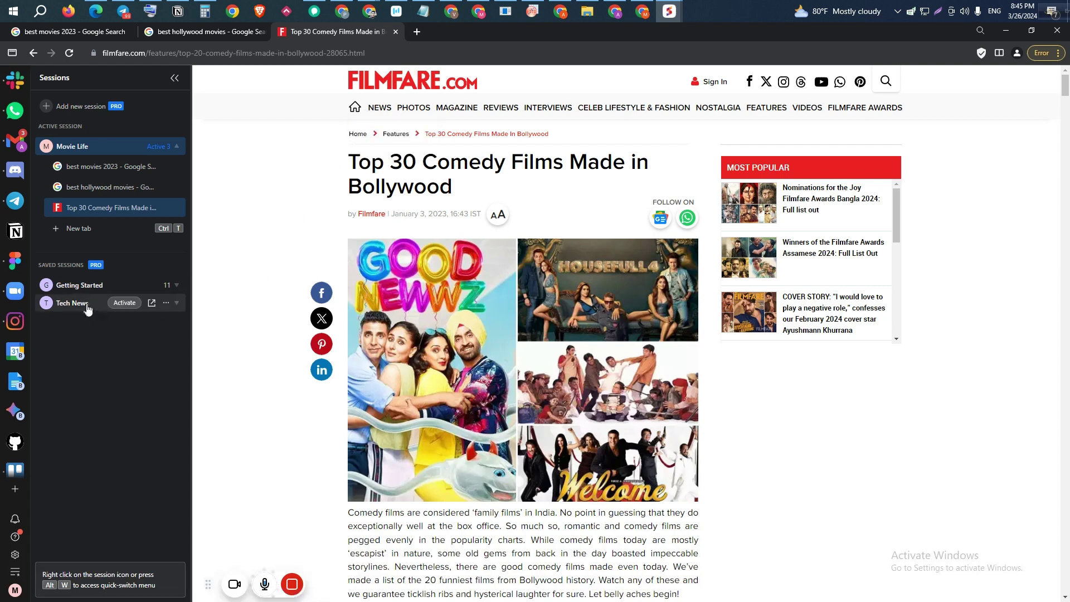
{"action": "mouse_move", "coordinate": [82, 316]}
{"action": "left_click", "coordinate": [125, 303]}
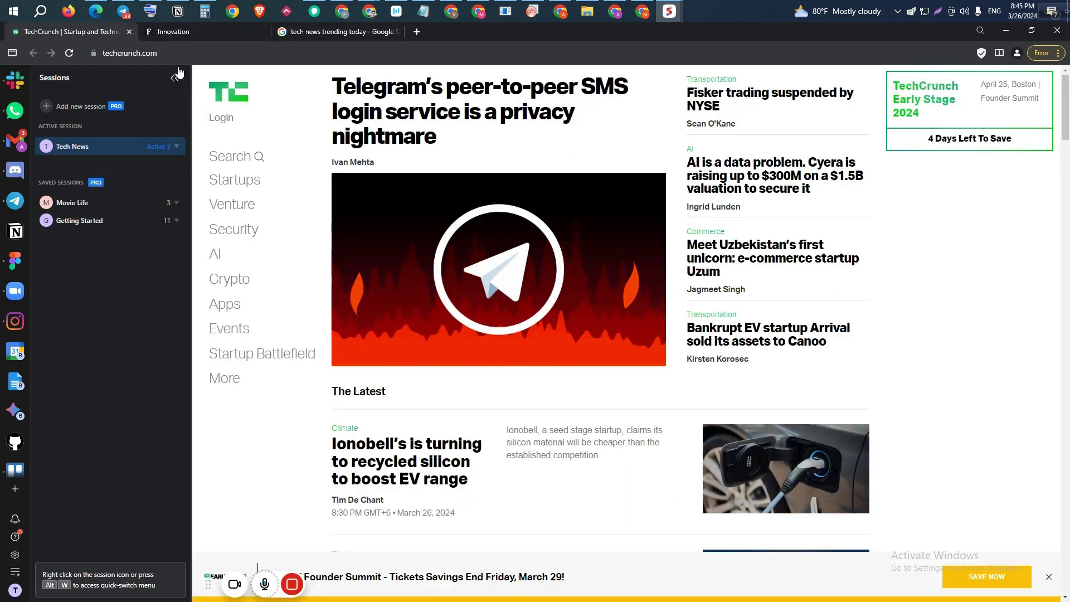
{"action": "left_click", "coordinate": [186, 31]}
{"action": "left_click", "coordinate": [309, 35]}
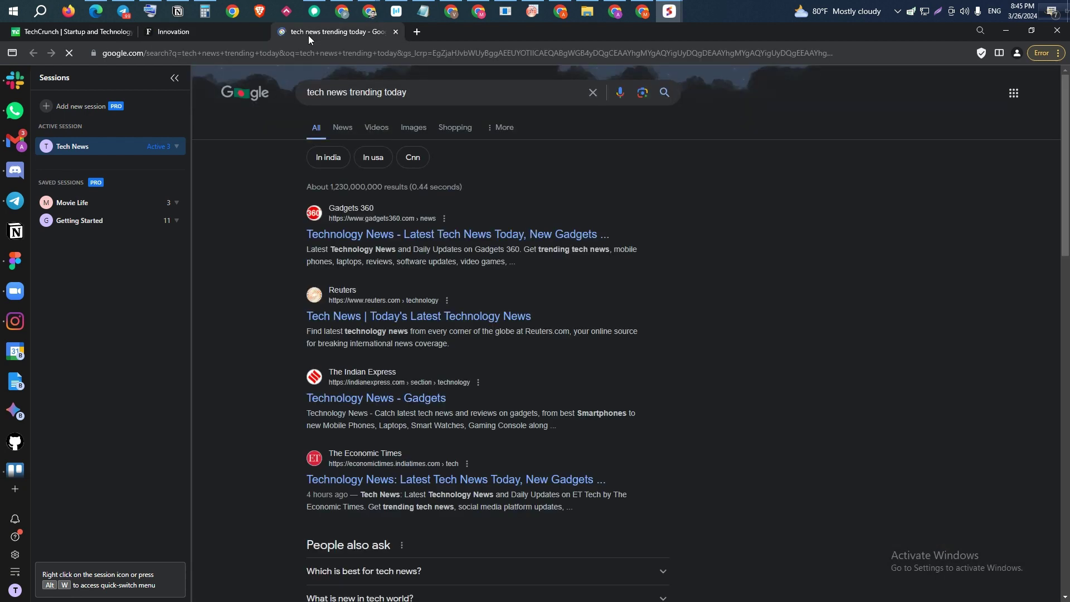
{"action": "mouse_move", "coordinate": [118, 201]}
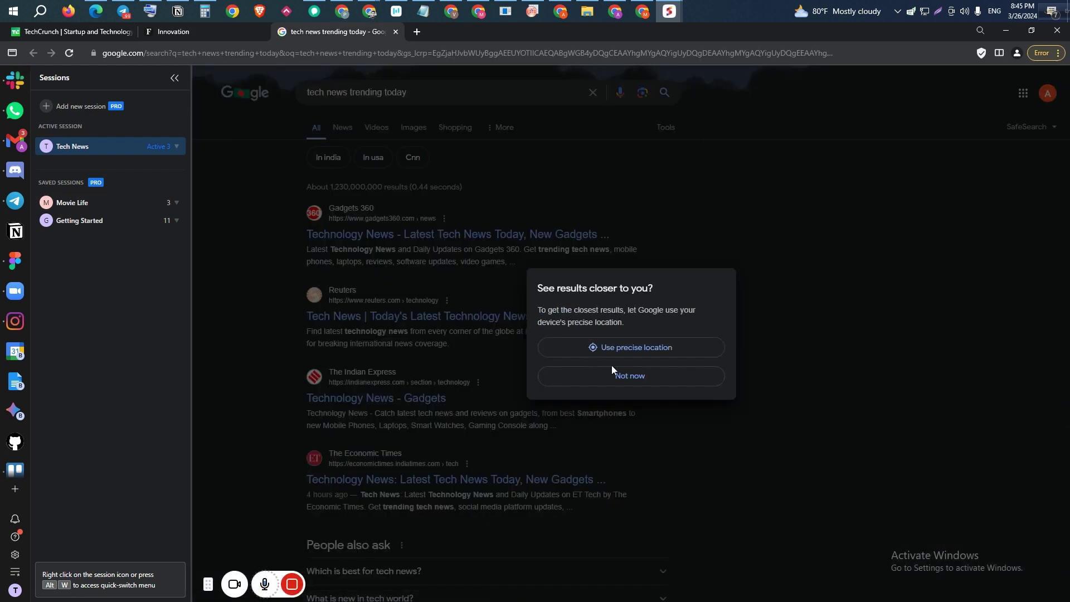
{"action": "left_click", "coordinate": [613, 374]}
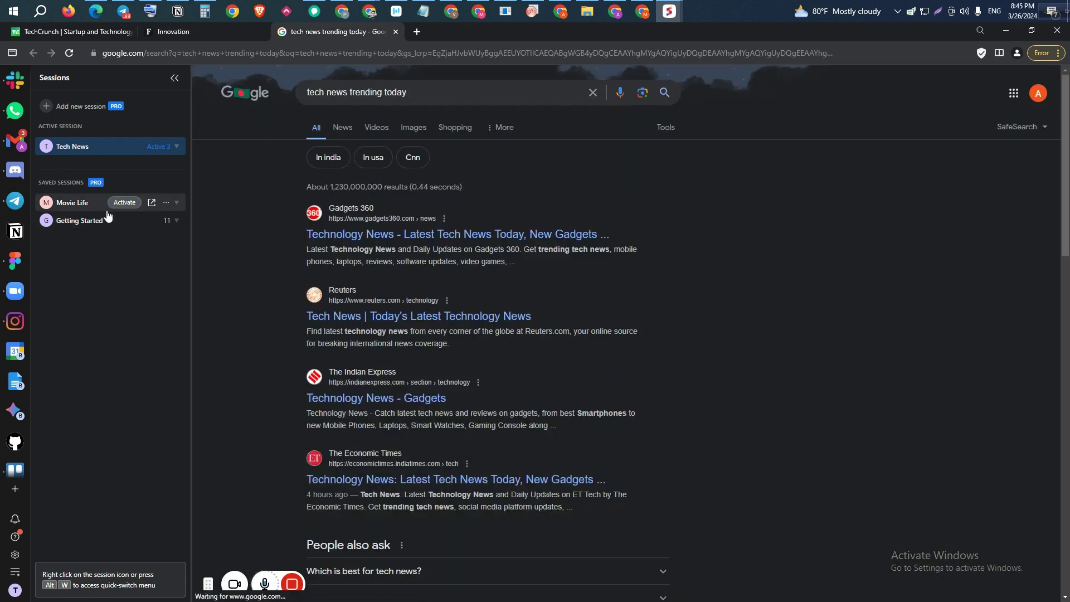
Expand and activate the saved Movie Life session, and look through its Filmfare article and "best hollywood movies" tabs
{"action": "left_click", "coordinate": [90, 210]}
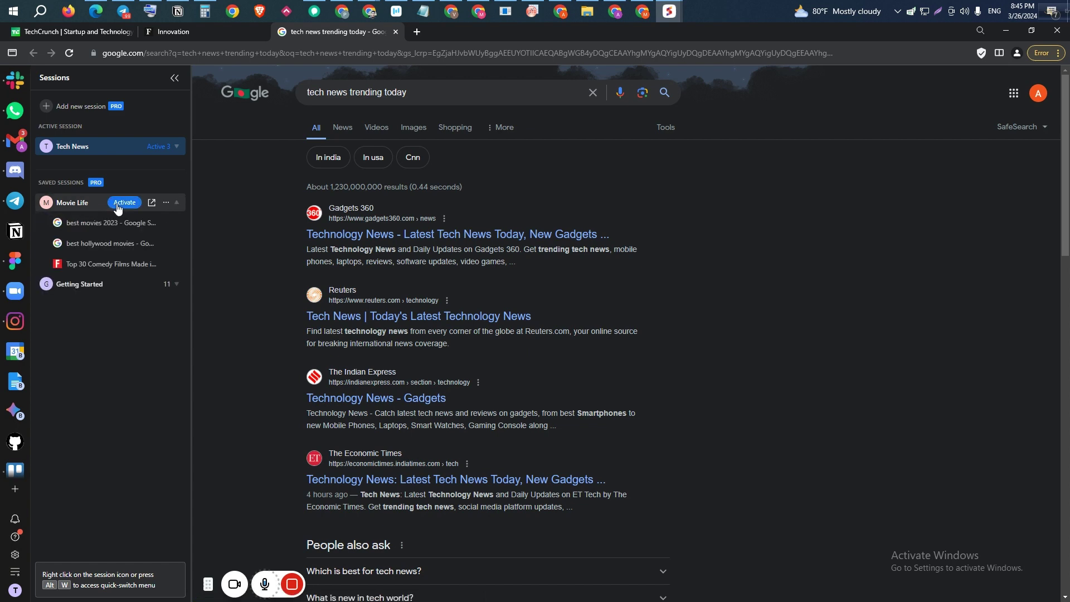
{"action": "left_click", "coordinate": [124, 202]}
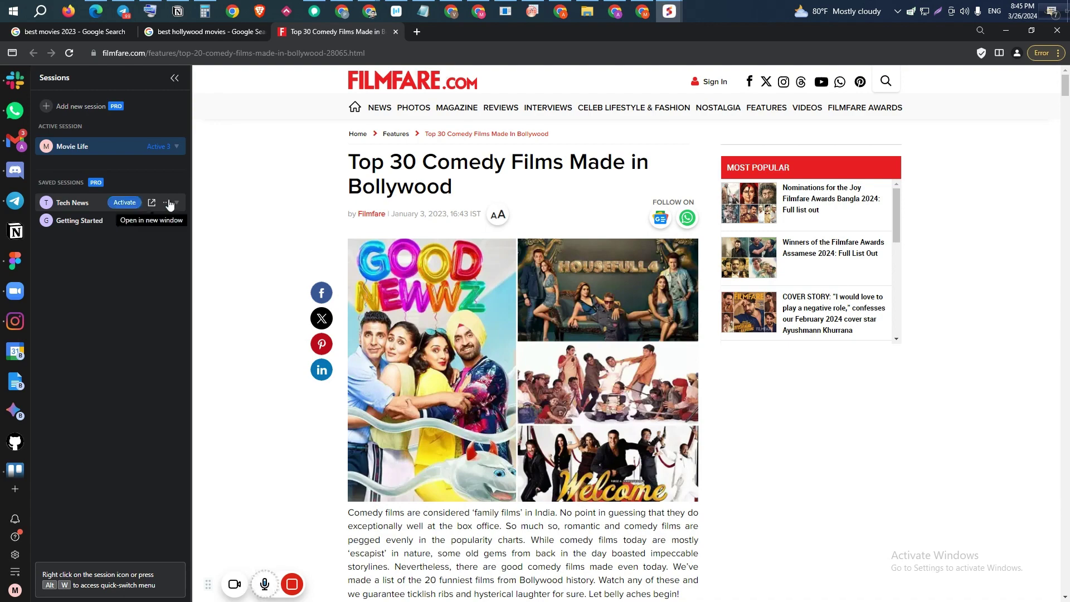
{"action": "scroll", "coordinate": [536, 285], "scroll_direction": "down", "scroll_amount": 15}
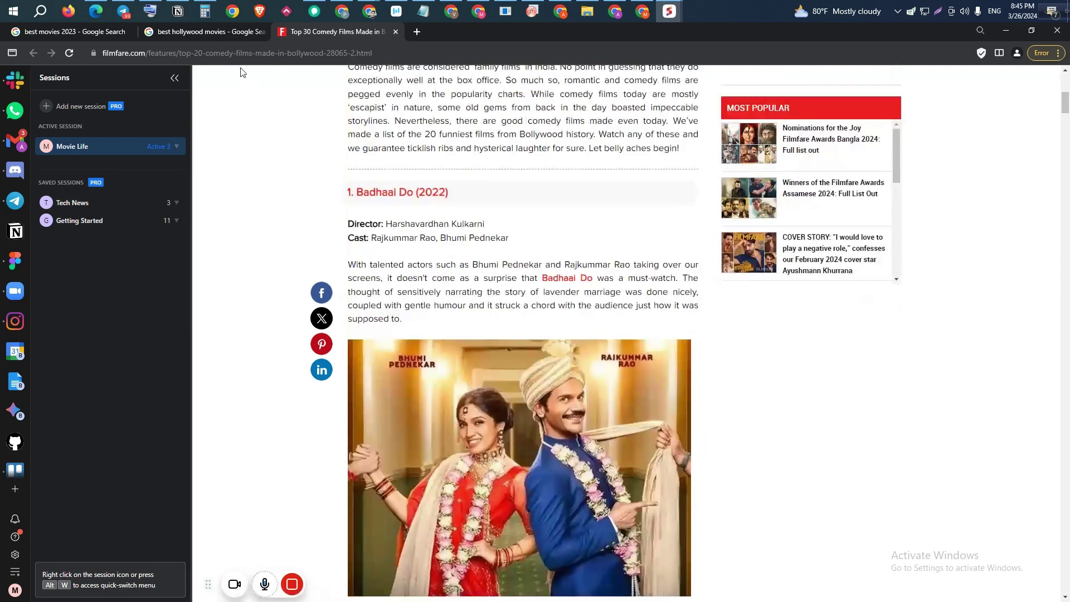
{"action": "left_click", "coordinate": [218, 34]}
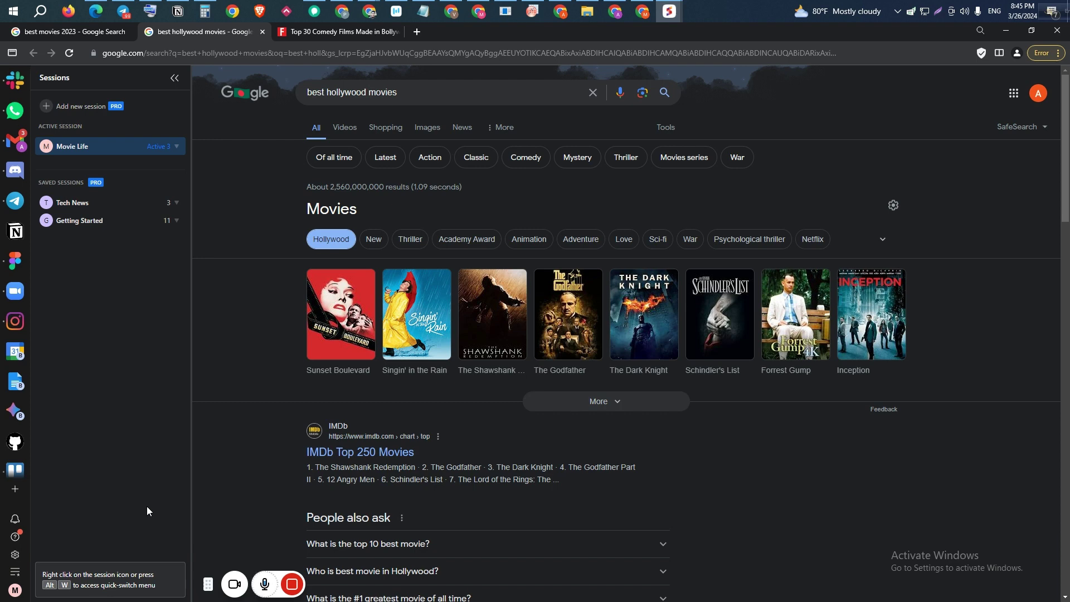
{"action": "mouse_move", "coordinate": [292, 585]}
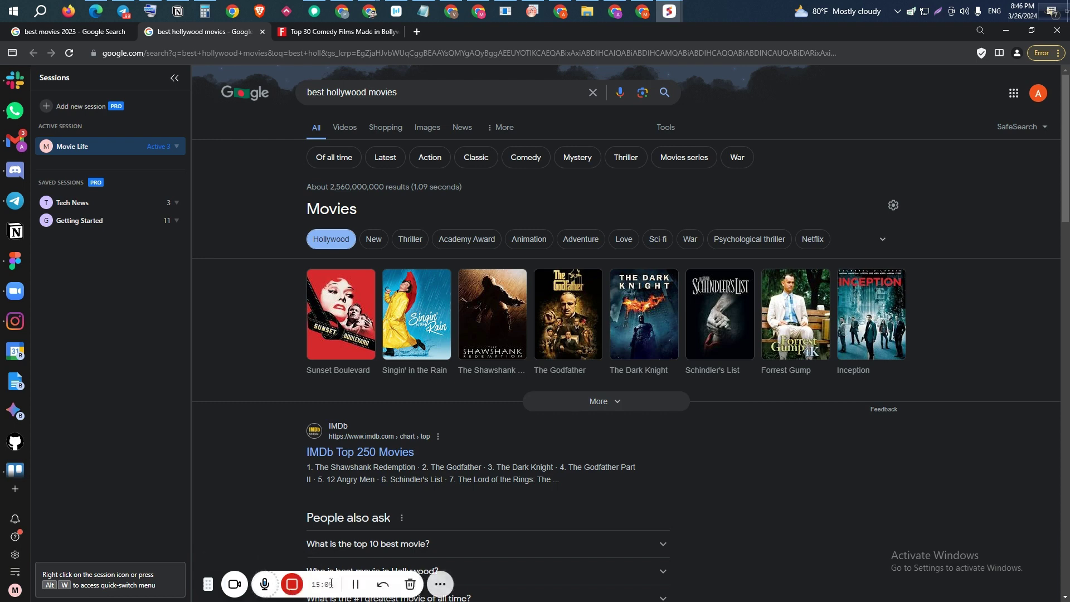
On a new tab page, mute and unmute the app notifications and bring up the mute duration options
{"action": "left_click", "coordinate": [417, 32]}
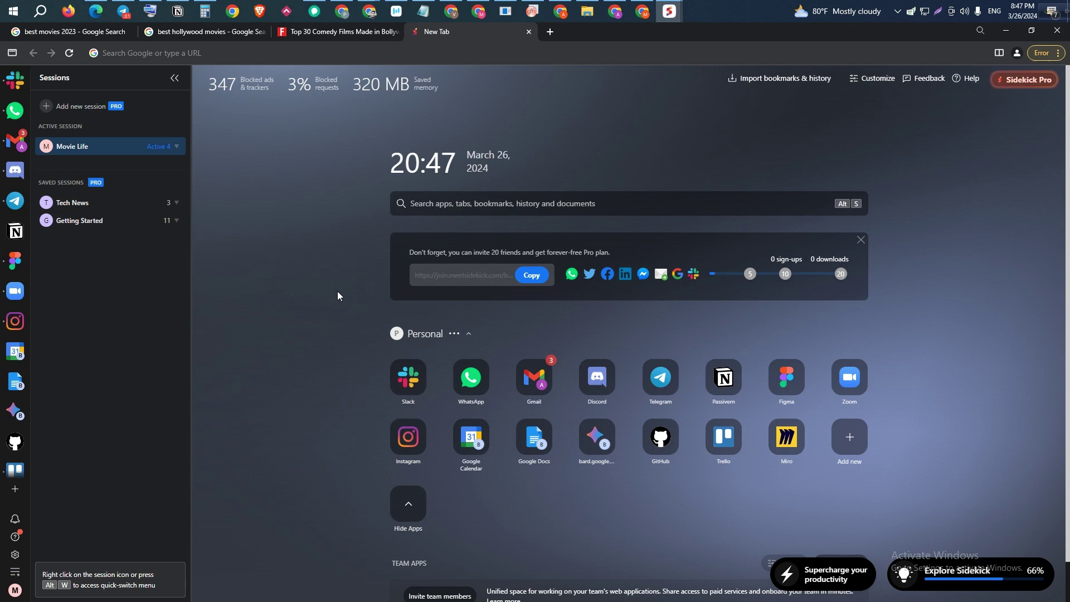
{"action": "left_click", "coordinate": [14, 519]}
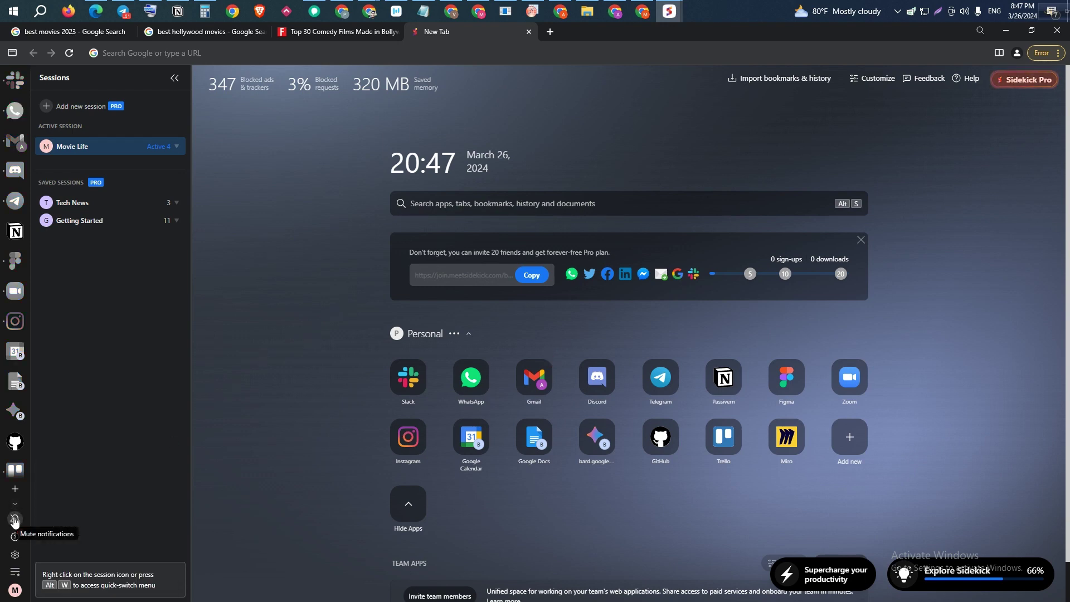
{"action": "left_click", "coordinate": [14, 519]}
{"action": "mouse_move", "coordinate": [14, 518]}
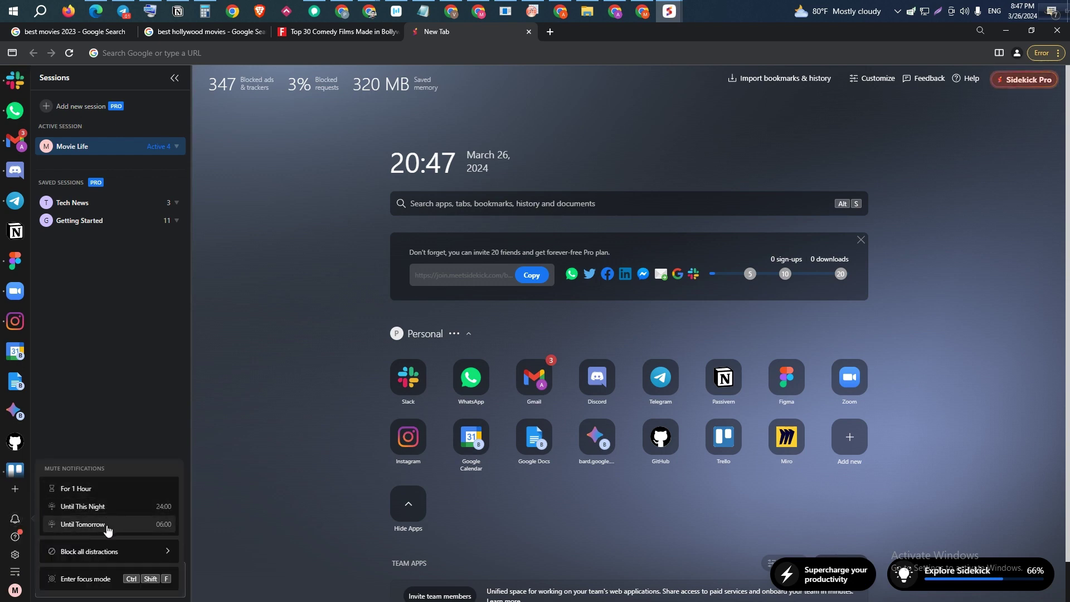
Open the settings for blocking all distractions and activate the distraction blocker
{"action": "left_click", "coordinate": [123, 551]}
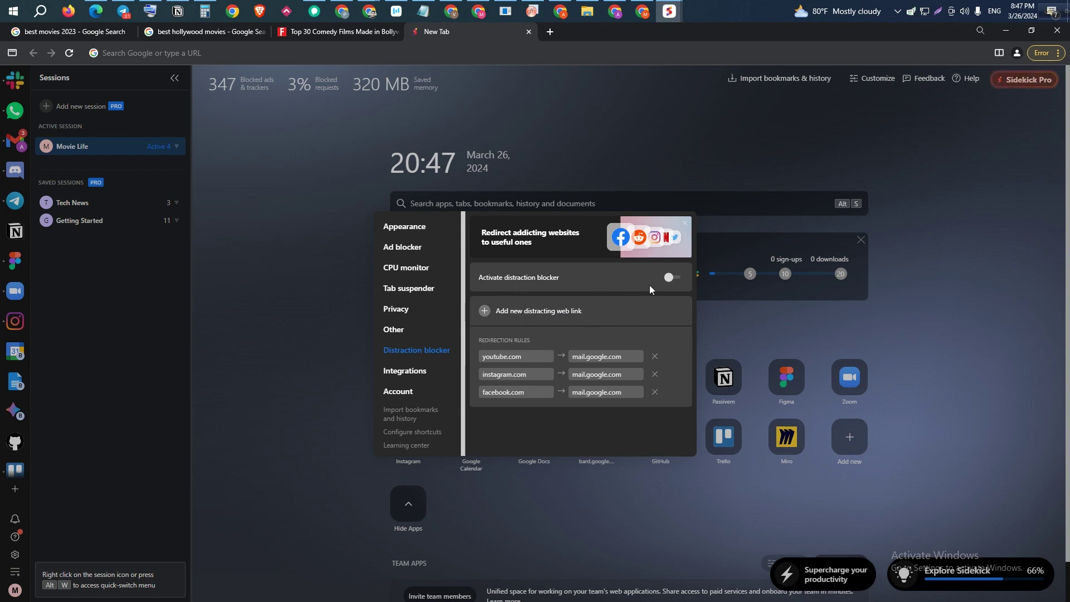
{"action": "left_click", "coordinate": [676, 278]}
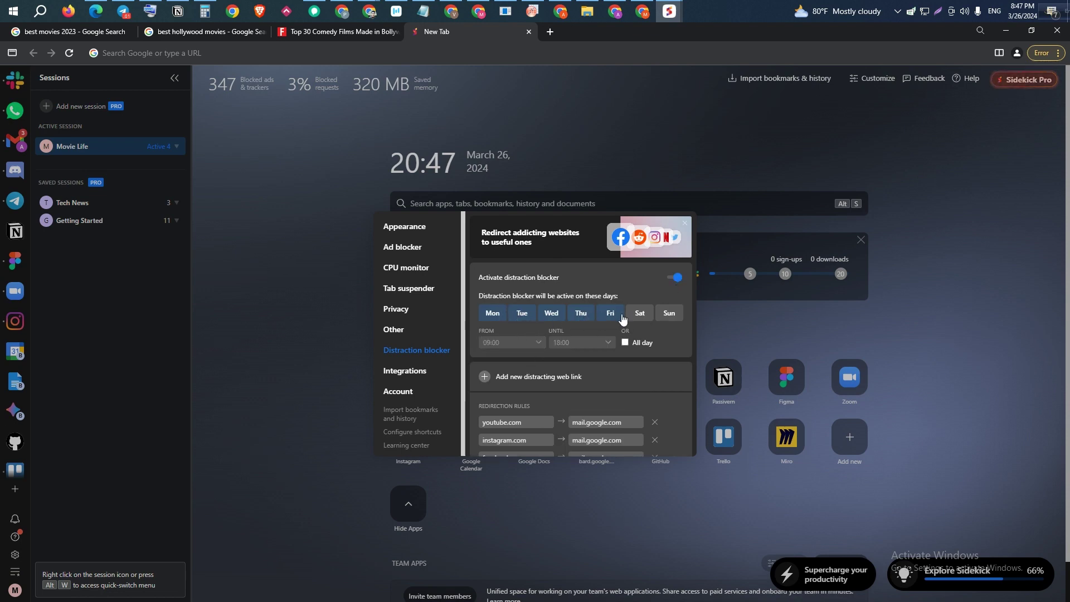
Examine the distraction blocker's redirection rules for youtube.com, instagram.com and facebook.com and their redirect targets
{"action": "scroll", "coordinate": [543, 396], "scroll_direction": "down", "scroll_amount": 1}
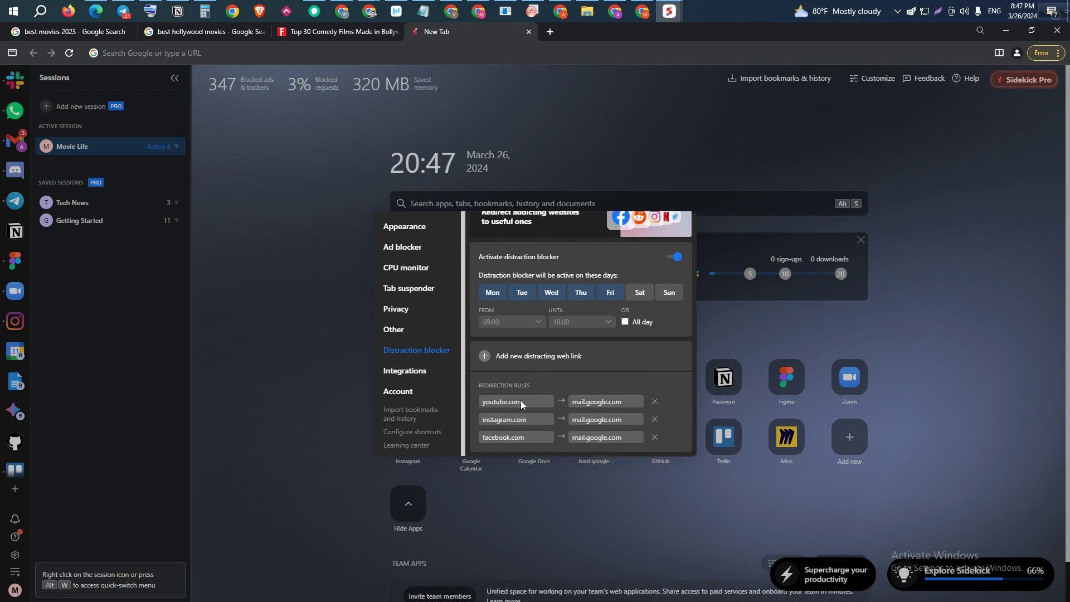
{"action": "double_click", "coordinate": [520, 401]}
{"action": "key", "text": "ctrl+a"}
{"action": "left_click", "coordinate": [516, 401]}
{"action": "triple_click", "coordinate": [515, 401]}
{"action": "left_click", "coordinate": [515, 402]}
{"action": "left_click", "coordinate": [530, 400]}
{"action": "left_click_drag", "start_coordinate": [512, 421], "coordinate": [477, 426]}
{"action": "left_click_drag", "start_coordinate": [622, 421], "coordinate": [506, 440]}
{"action": "left_click_drag", "start_coordinate": [632, 437], "coordinate": [574, 438]}
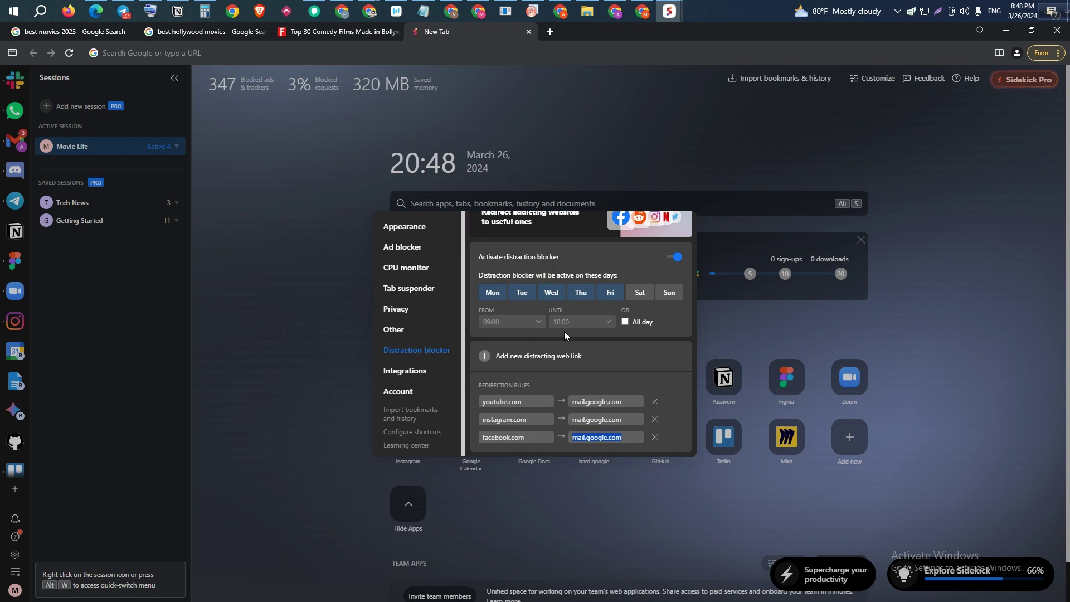
Browse the Appearance, CPU monitor and Tab suspender settings
{"action": "left_click", "coordinate": [419, 234]}
{"action": "left_click", "coordinate": [415, 268]}
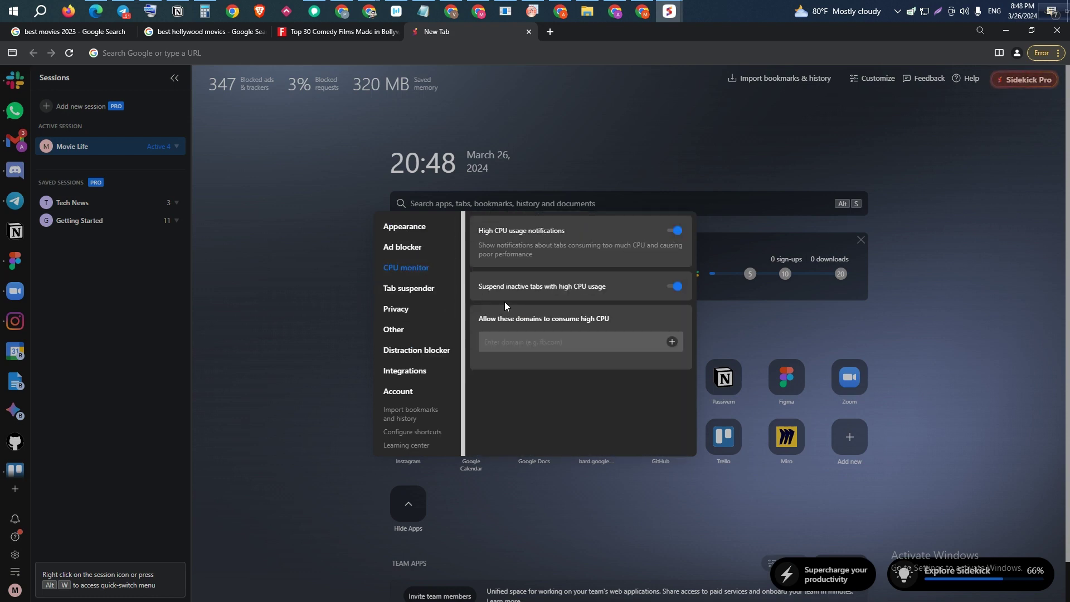
{"action": "left_click", "coordinate": [414, 288]}
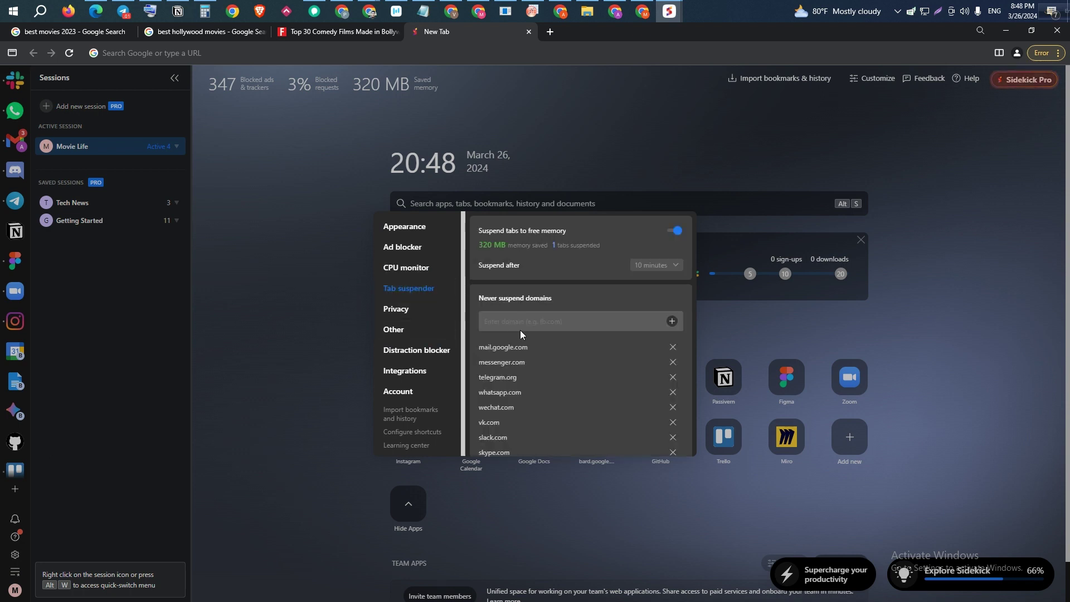
Look through the Tab suspender's list of domains that are never suspended and close the settings
{"action": "scroll", "coordinate": [579, 379], "scroll_direction": "down", "scroll_amount": 2}
{"action": "scroll", "coordinate": [591, 346], "scroll_direction": "up", "scroll_amount": 2}
{"action": "left_click", "coordinate": [312, 266]}
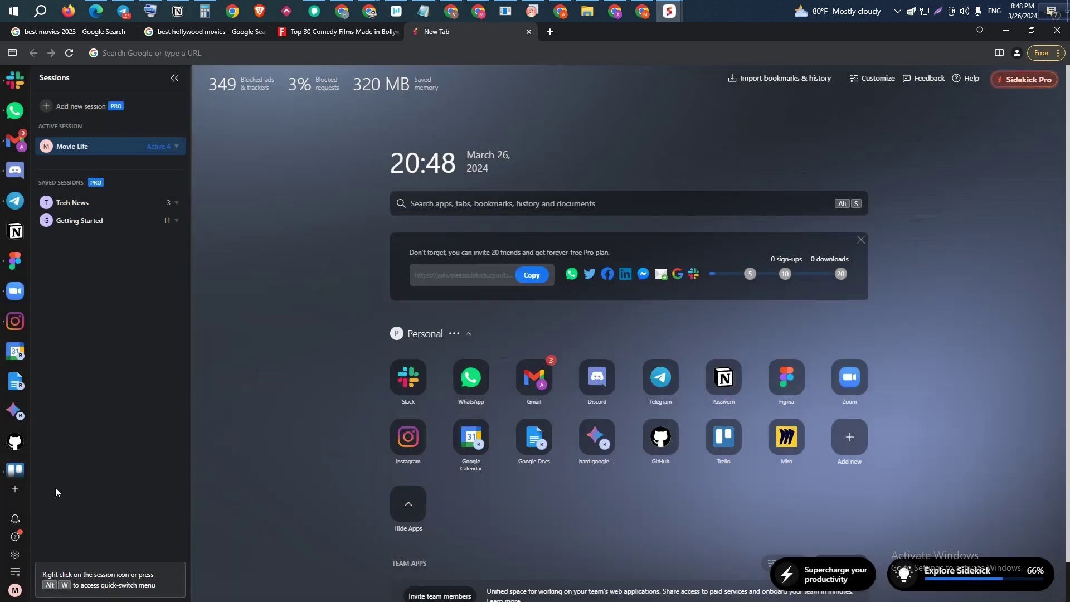
Reopen the browser settings, view the Integrations options and close the settings
{"action": "mouse_move", "coordinate": [19, 524]}
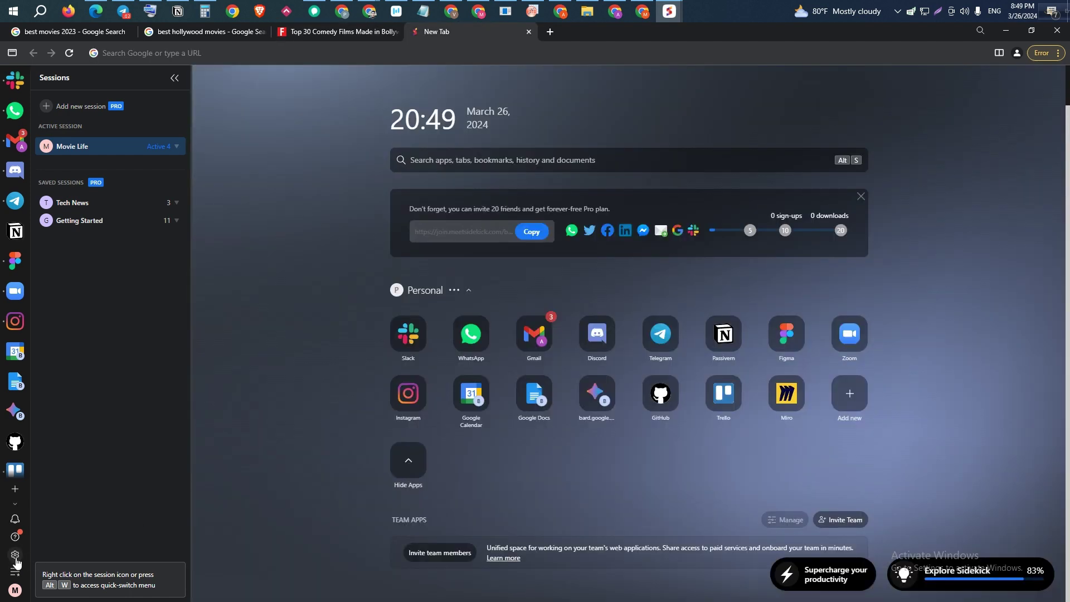
{"action": "left_click", "coordinate": [15, 555]}
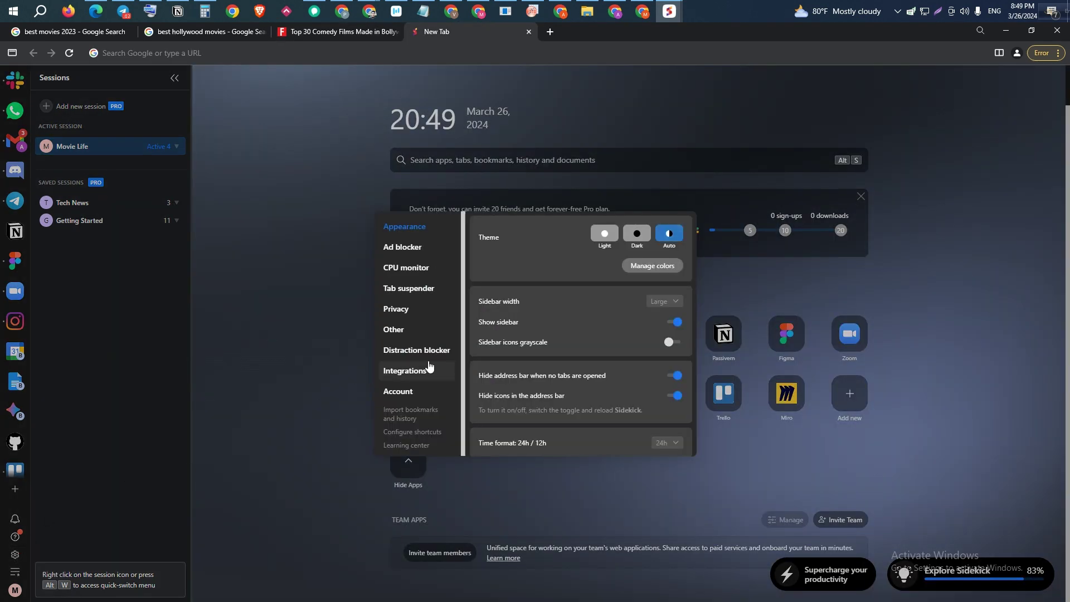
{"action": "left_click", "coordinate": [421, 373]}
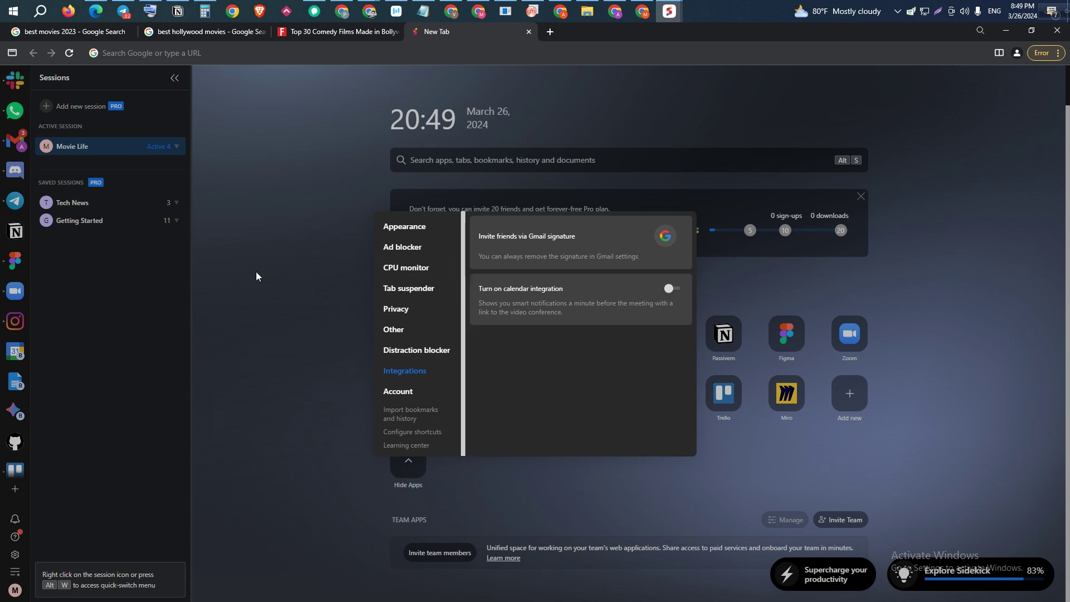
{"action": "left_click", "coordinate": [313, 278]}
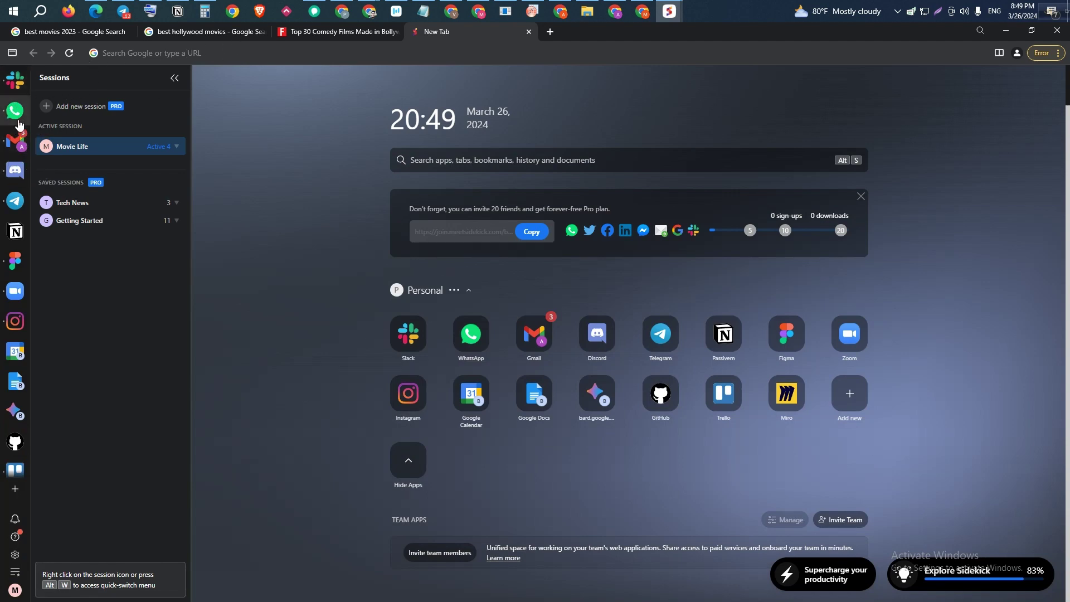
Look at the Collections & Tasks panel and return to the Sessions panel
{"action": "left_click", "coordinate": [15, 573]}
{"action": "left_click", "coordinate": [16, 574]}
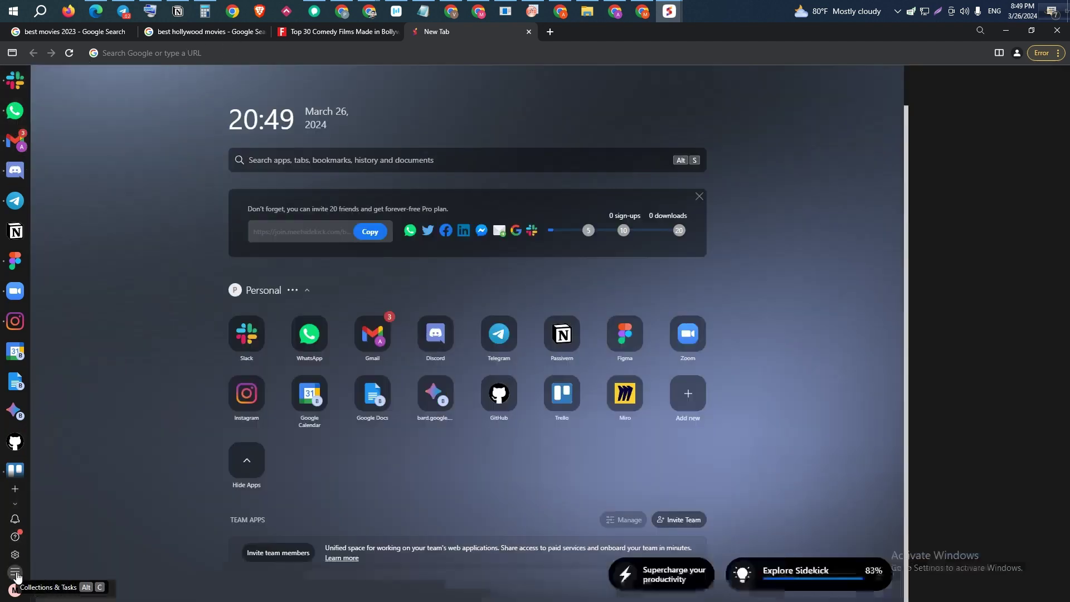
{"action": "left_click", "coordinate": [15, 590]}
Activate the Getting Started session and show its AppSumo Sidekick Browser page with the Sessions panel collapsed
{"action": "mouse_move", "coordinate": [91, 225]}
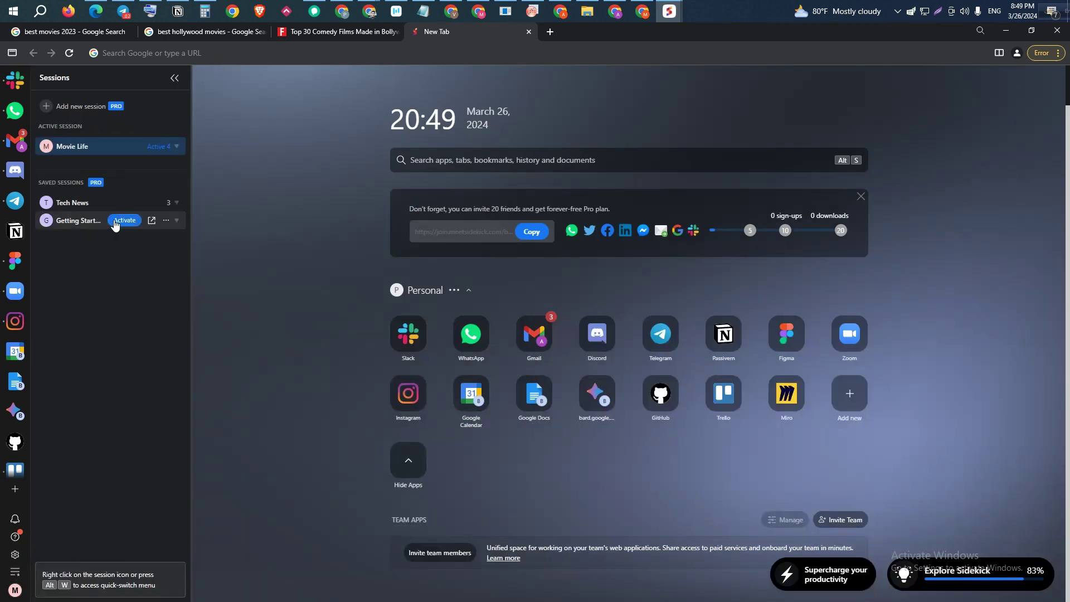
{"action": "left_click", "coordinate": [114, 220]}
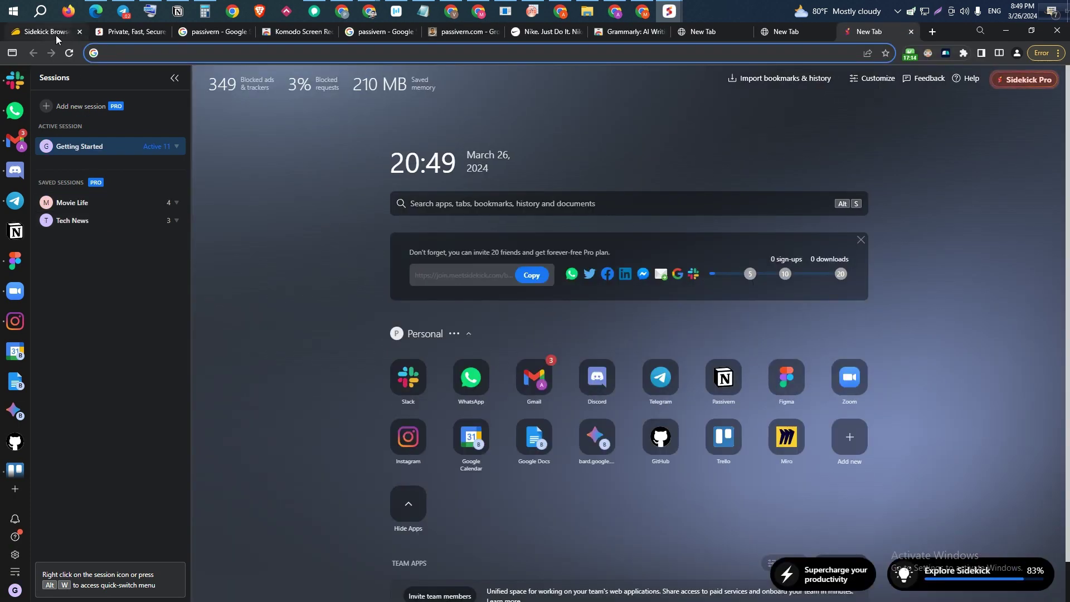
{"action": "left_click", "coordinate": [56, 35]}
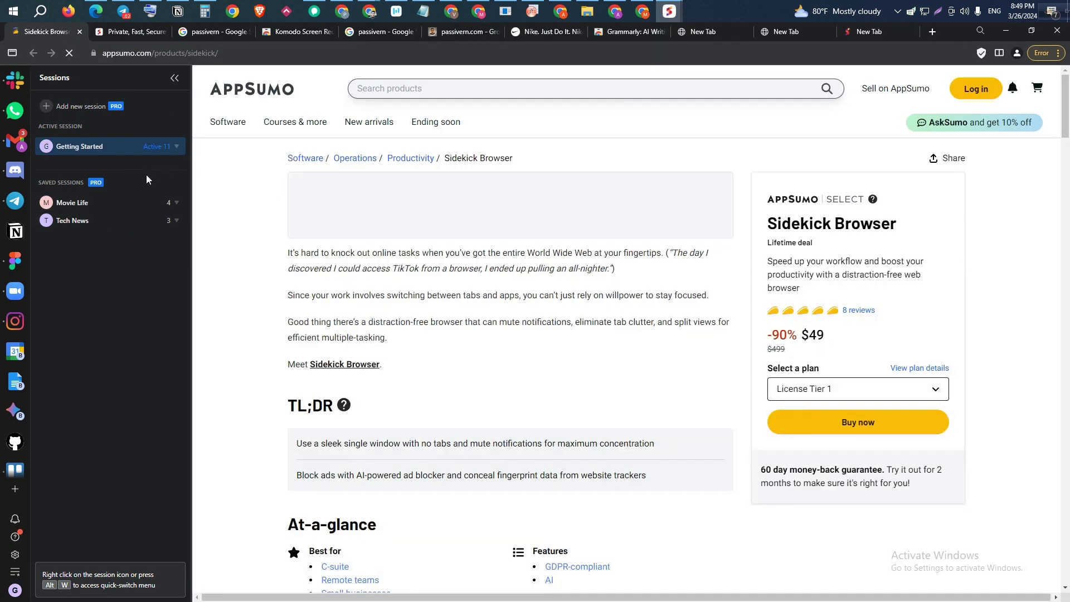
{"action": "left_click", "coordinate": [172, 79]}
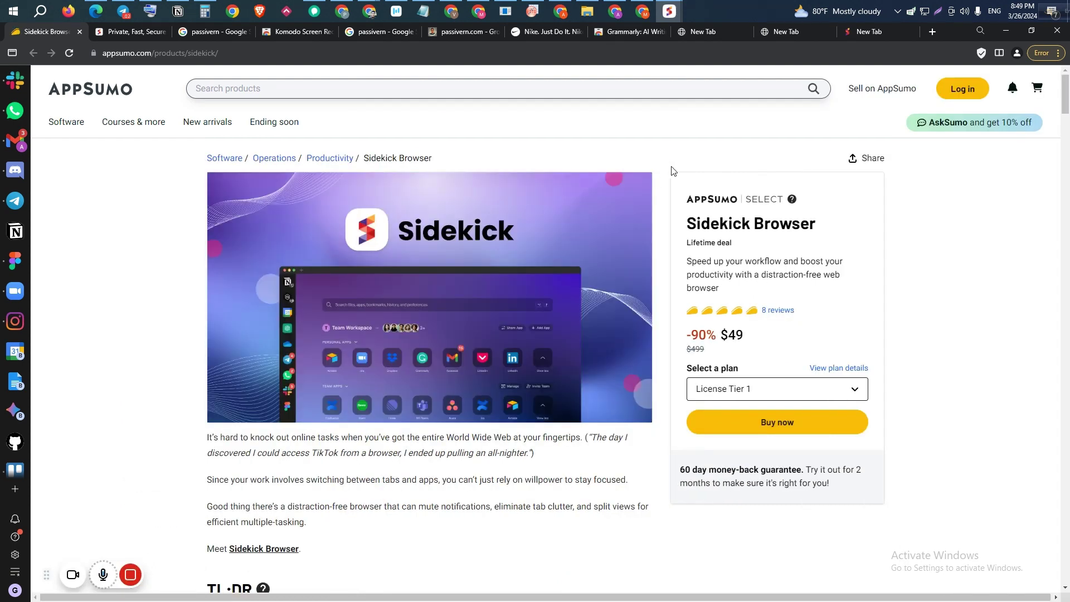
Examine the AppSumo Sidekick Browser page from the overview's feature descriptions to the plans, included features and license tier prices
{"action": "middle_click", "coordinate": [663, 172]}
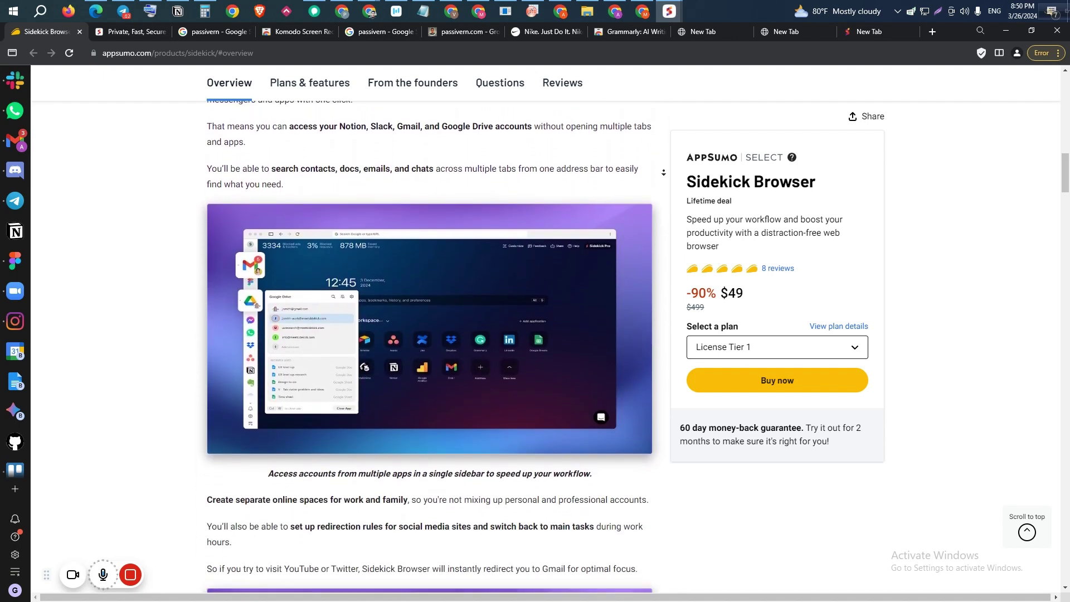
{"action": "scroll", "coordinate": [663, 172], "scroll_direction": "down", "scroll_amount": 1}
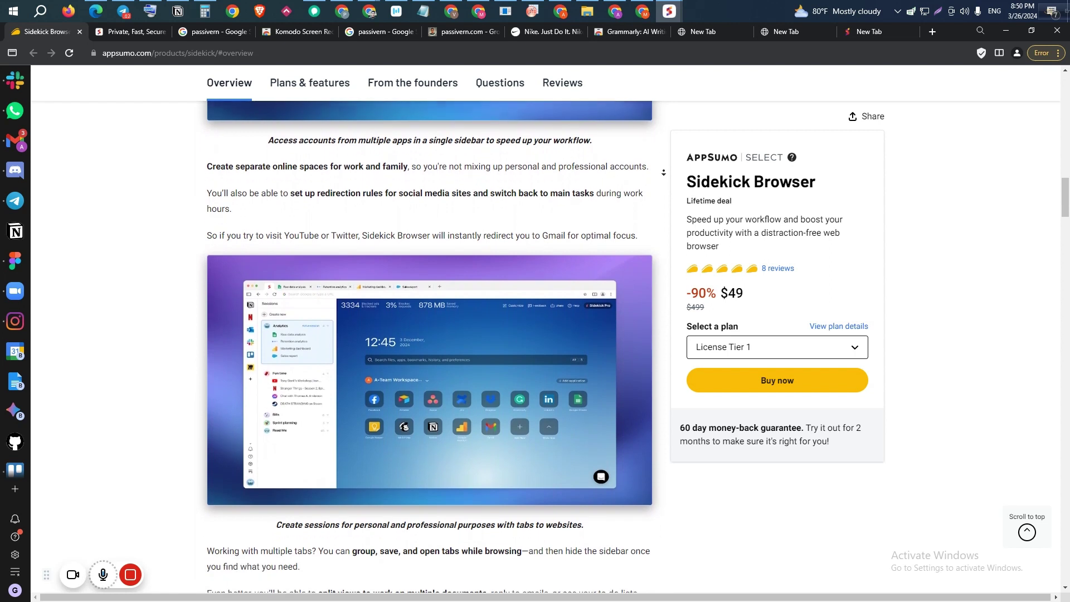
{"action": "scroll", "coordinate": [663, 172], "scroll_direction": "down", "scroll_amount": 2}
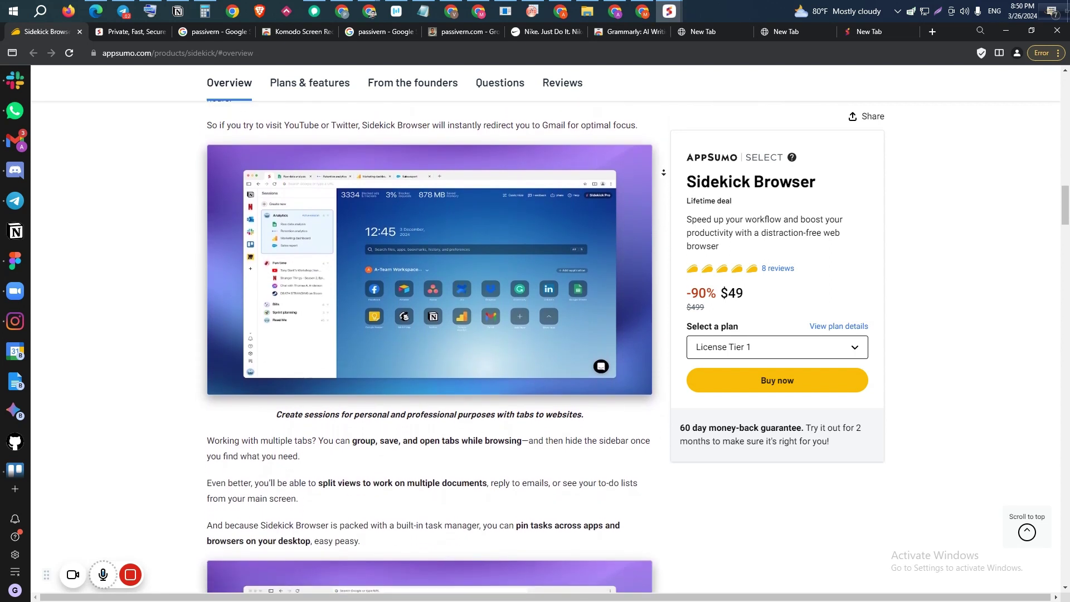
{"action": "scroll", "coordinate": [664, 173], "scroll_direction": "down", "scroll_amount": 2}
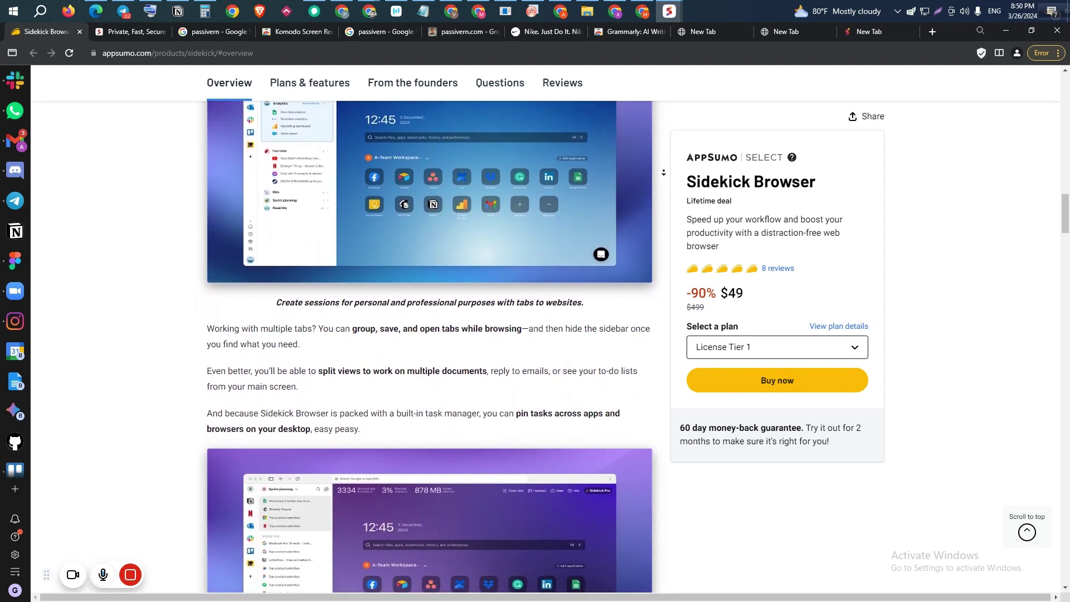
{"action": "scroll", "coordinate": [663, 172], "scroll_direction": "down", "scroll_amount": 2}
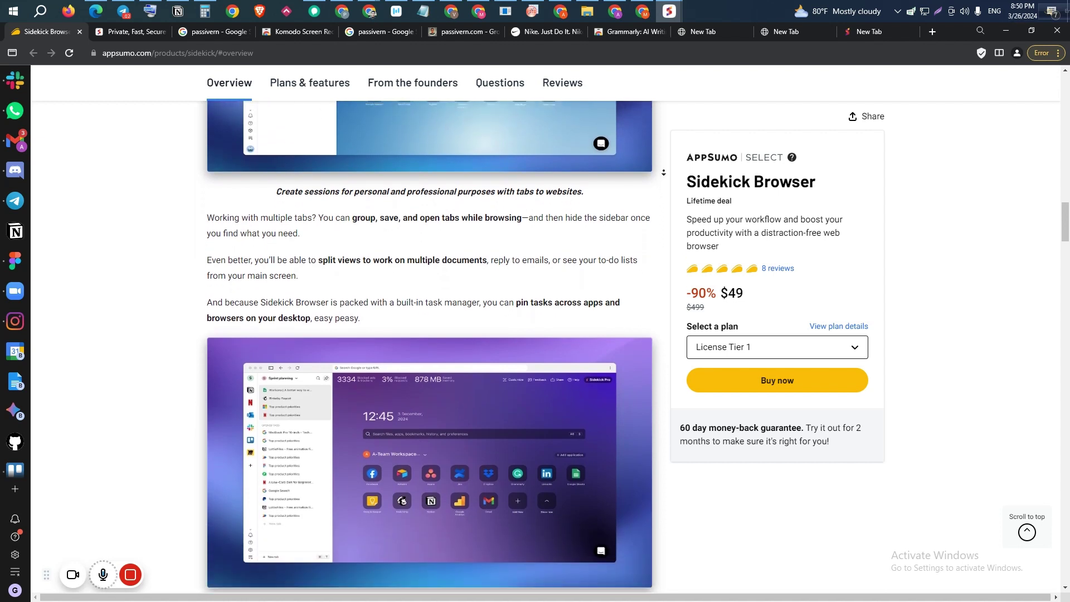
{"action": "scroll", "coordinate": [663, 172], "scroll_direction": "down", "scroll_amount": 2}
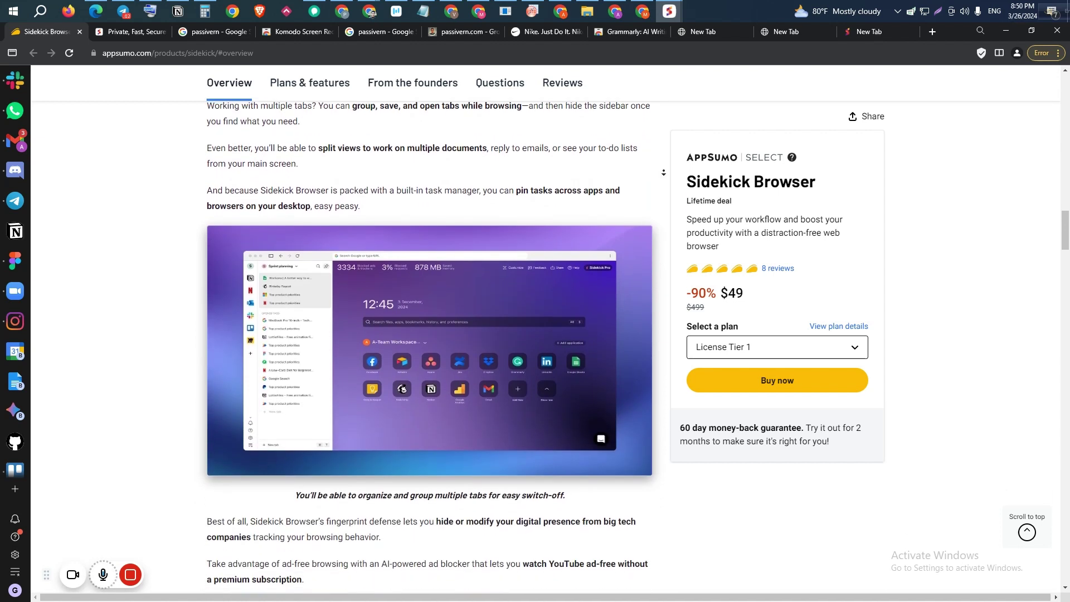
{"action": "scroll", "coordinate": [663, 172], "scroll_direction": "down", "scroll_amount": 2}
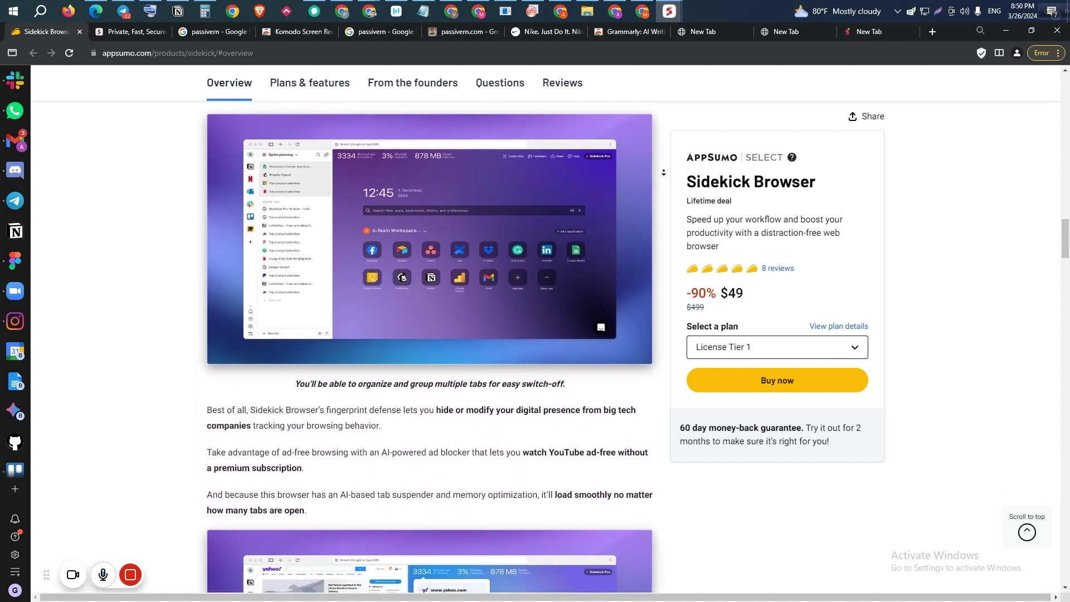
{"action": "scroll", "coordinate": [663, 172], "scroll_direction": "down", "scroll_amount": 2}
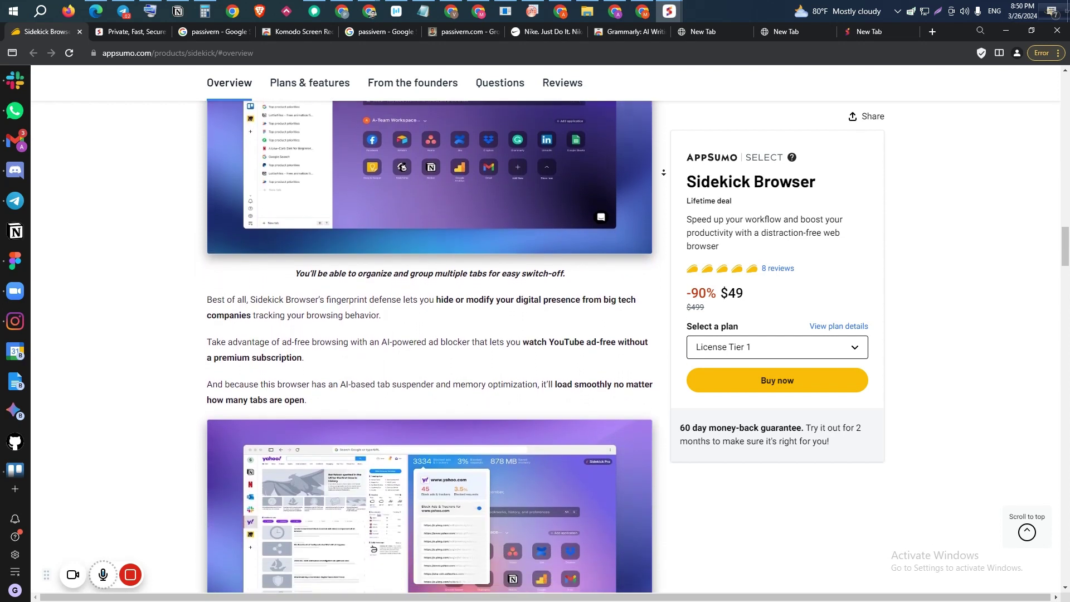
{"action": "scroll", "coordinate": [663, 172], "scroll_direction": "down", "scroll_amount": 11}
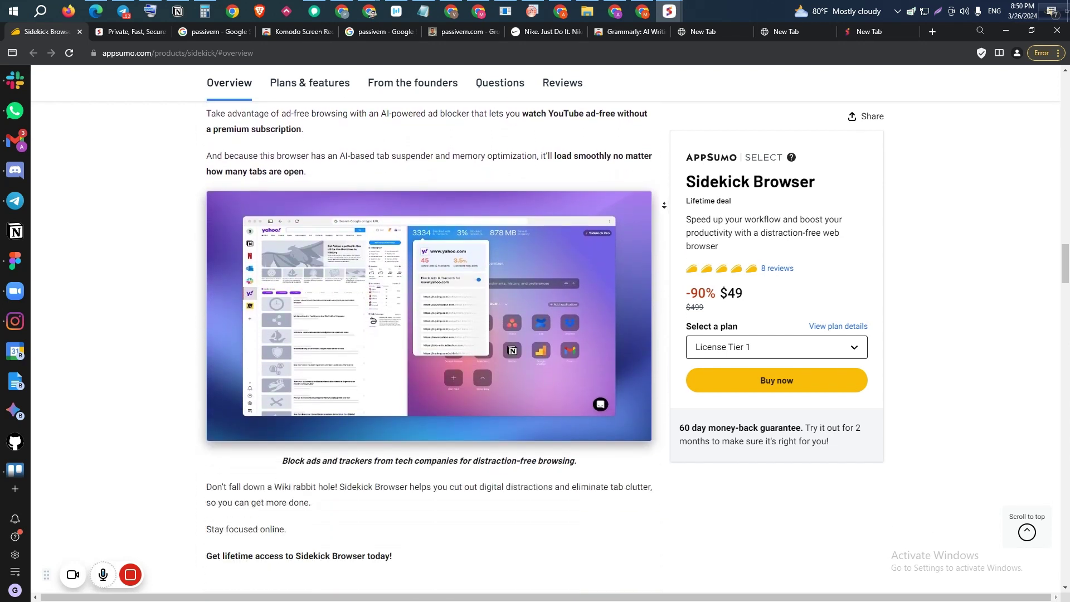
{"action": "scroll", "coordinate": [664, 194], "scroll_direction": "down", "scroll_amount": 6}
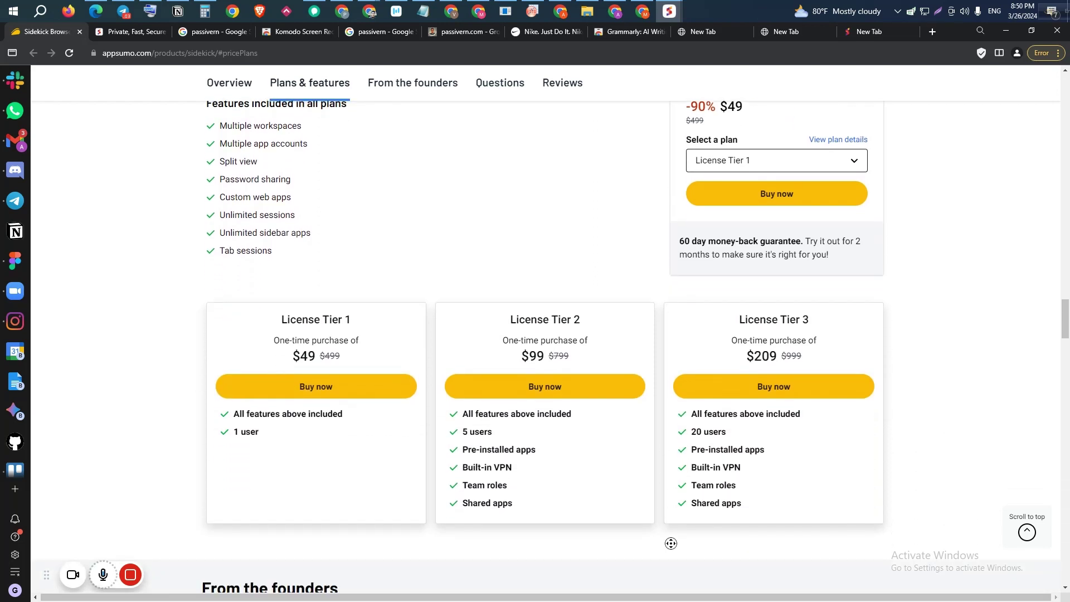
{"action": "key", "text": "Home"}
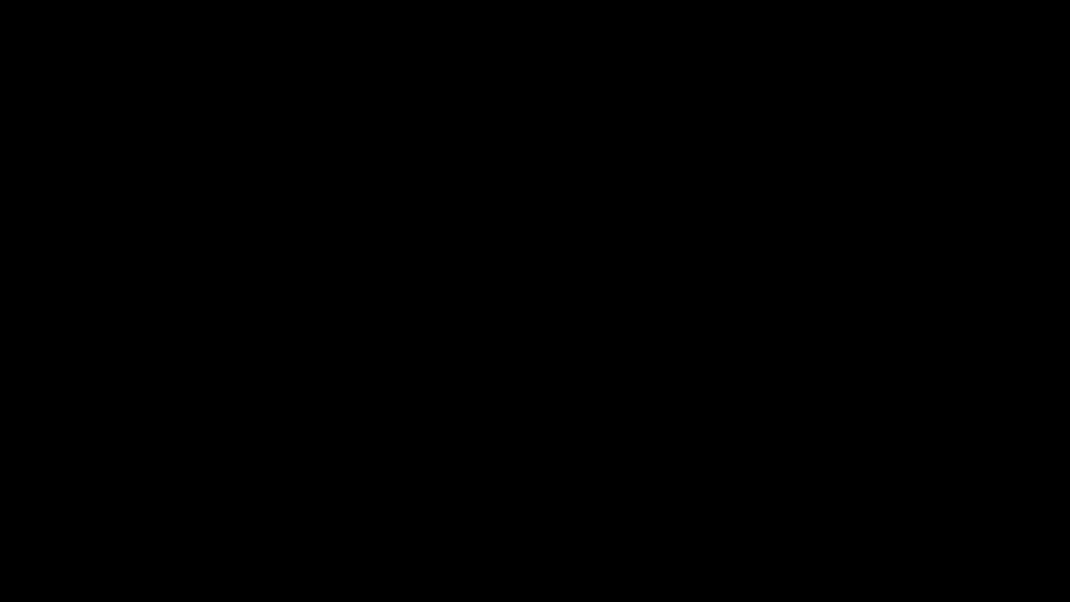